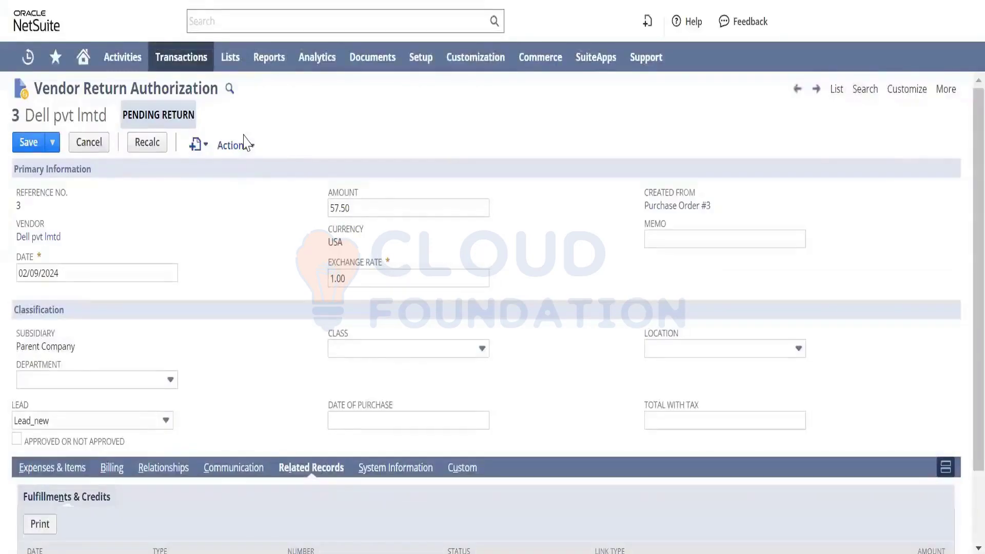
# - Delete the Dell pvt lmtd vendor return authorization that is pending return and confirm the deletion
pyautogui.moveTo(250, 142)
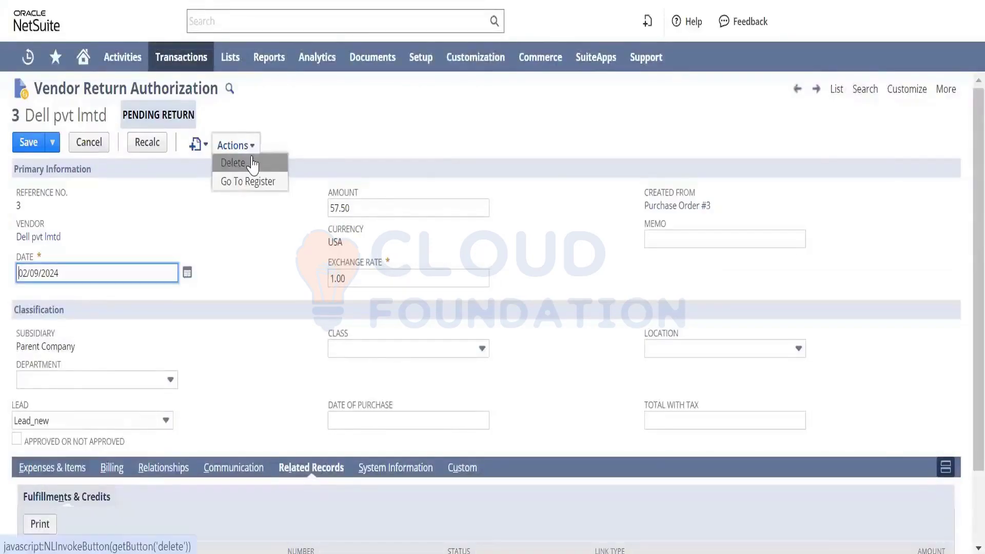
pyautogui.click(251, 163)
pyautogui.click(562, 70)
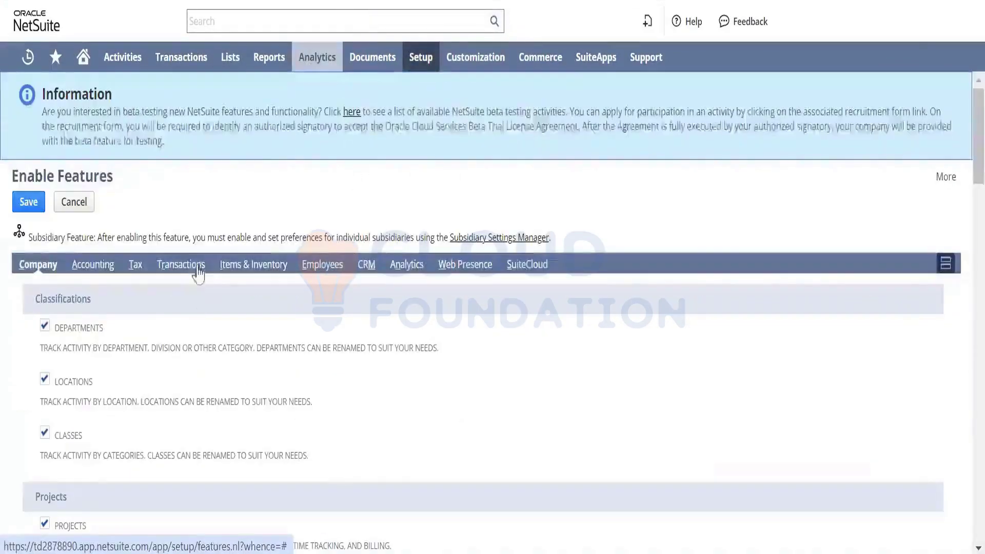
# - Enable the Vendor Return Authorizations feature among the basic transaction features
pyautogui.click(195, 272)
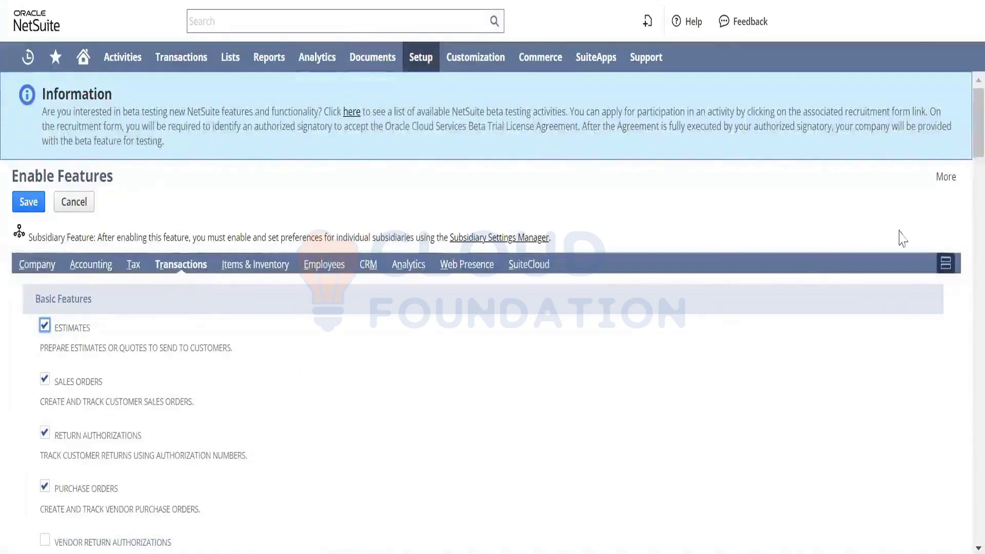
pyautogui.scroll(-3, 961, 128)
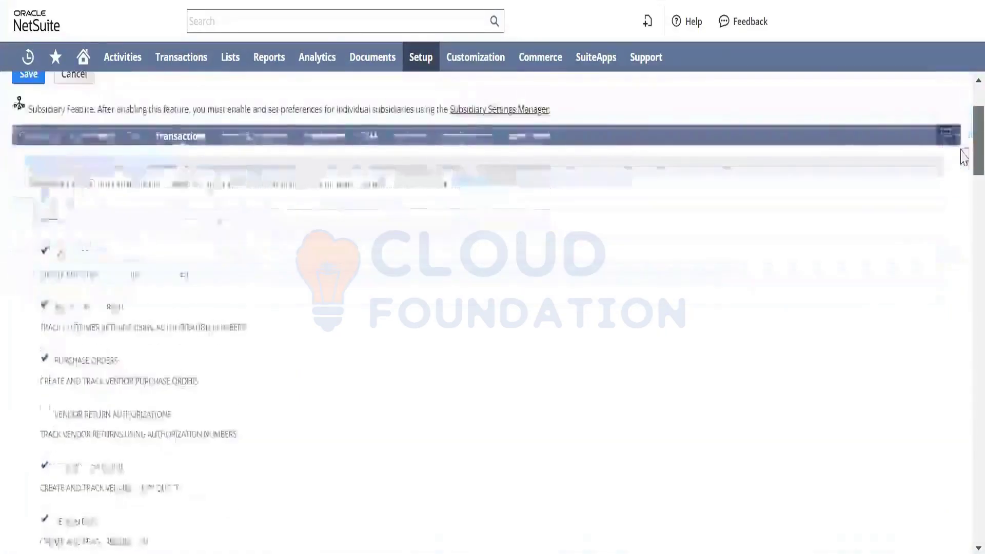
pyautogui.scroll(-3, 964, 157)
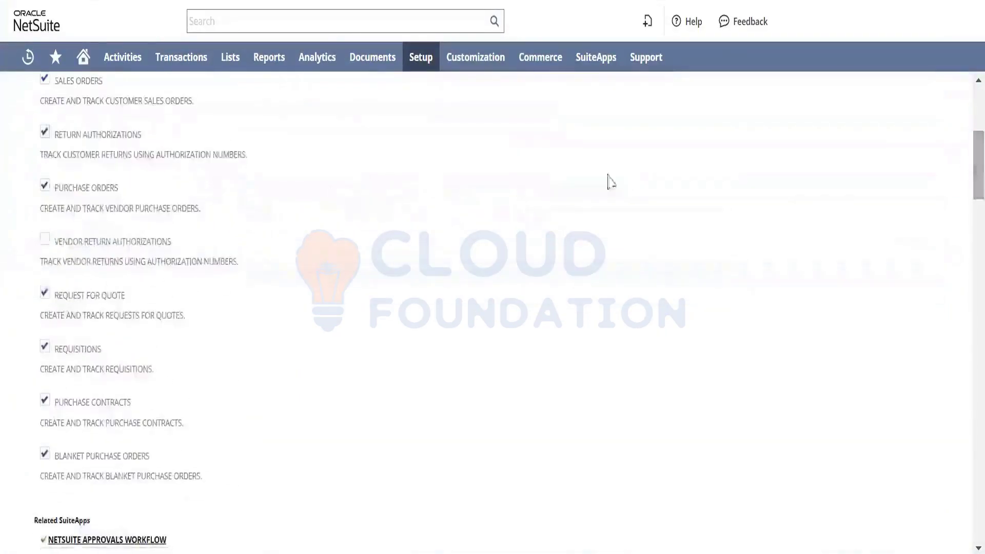
pyautogui.click(44, 241)
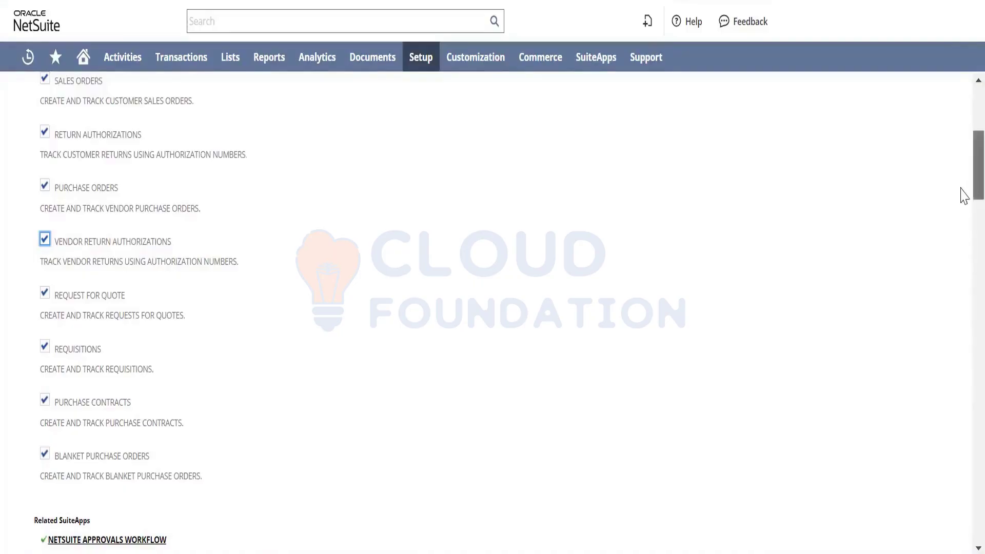
pyautogui.moveTo(964, 195); pyautogui.dragTo(962, 169)
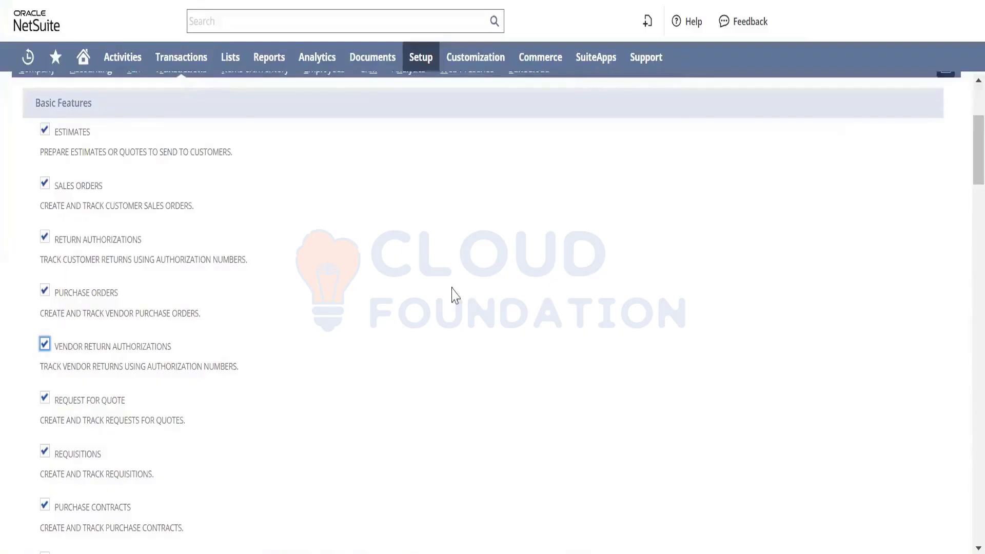
pyautogui.moveTo(193, 67)
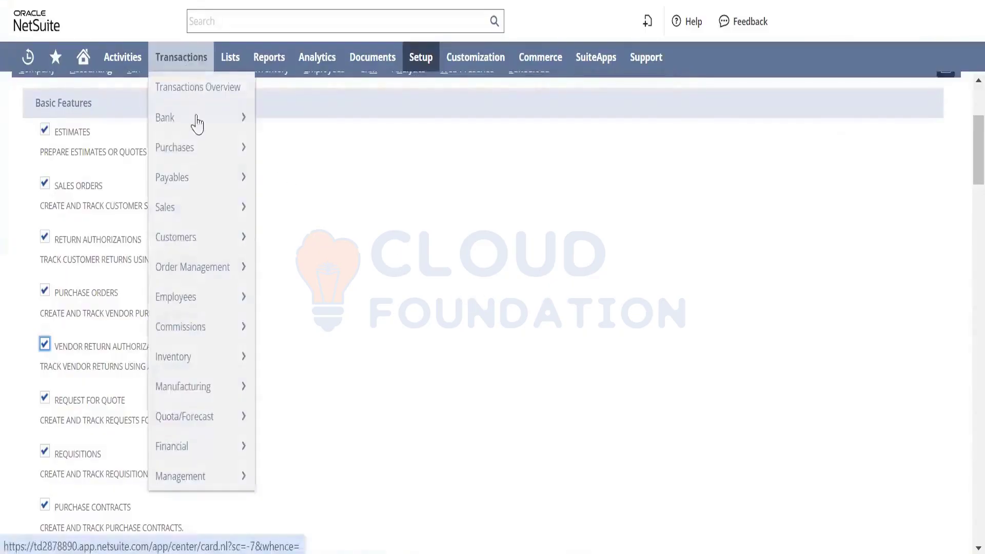
pyautogui.moveTo(198, 149)
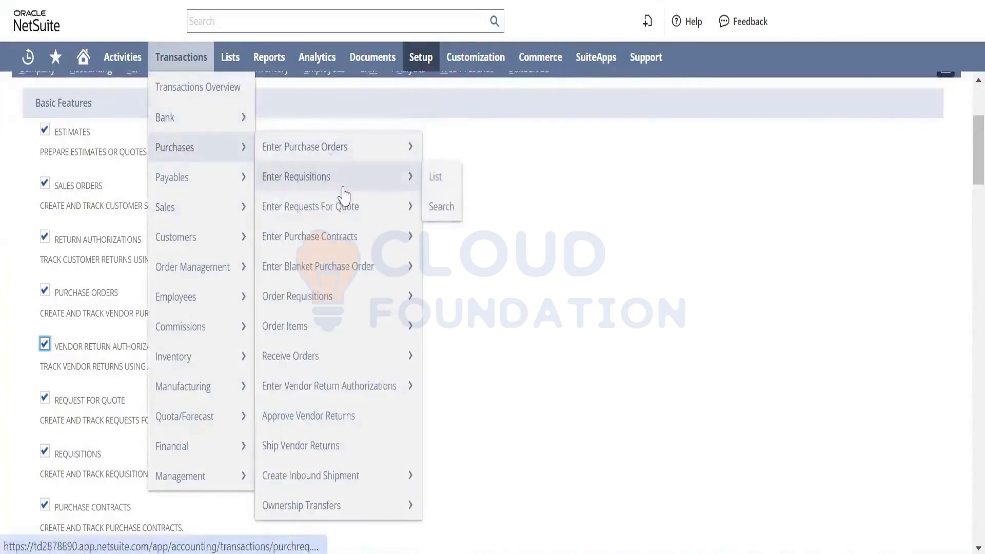
pyautogui.moveTo(357, 210)
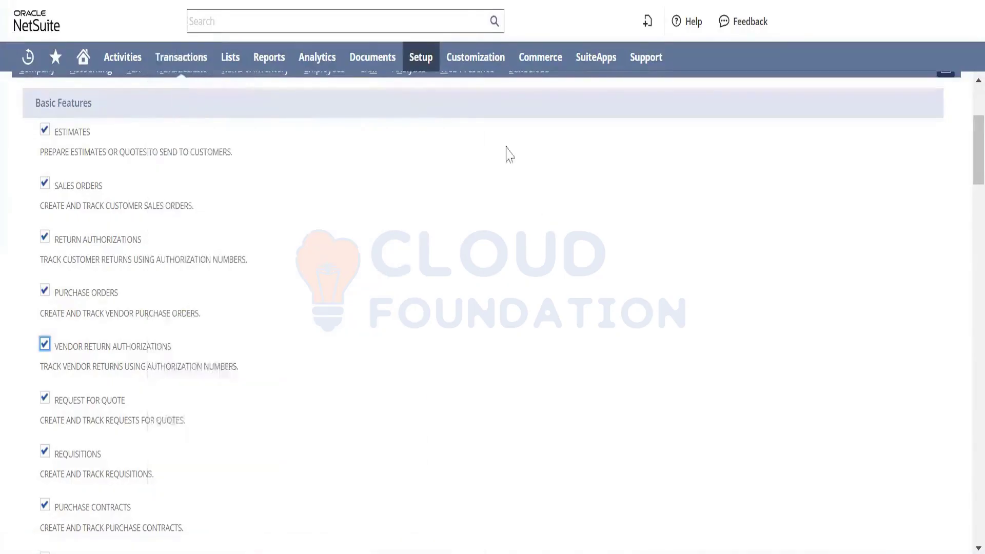
# - Open the company setup page Rename Records/Transactions in a new browser tab
pyautogui.moveTo(415, 58)
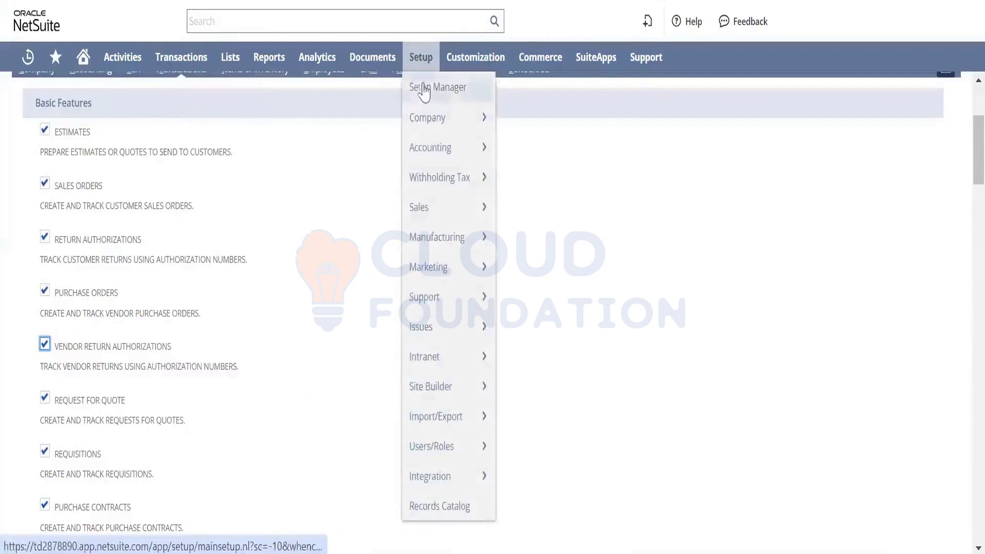
pyautogui.moveTo(433, 116)
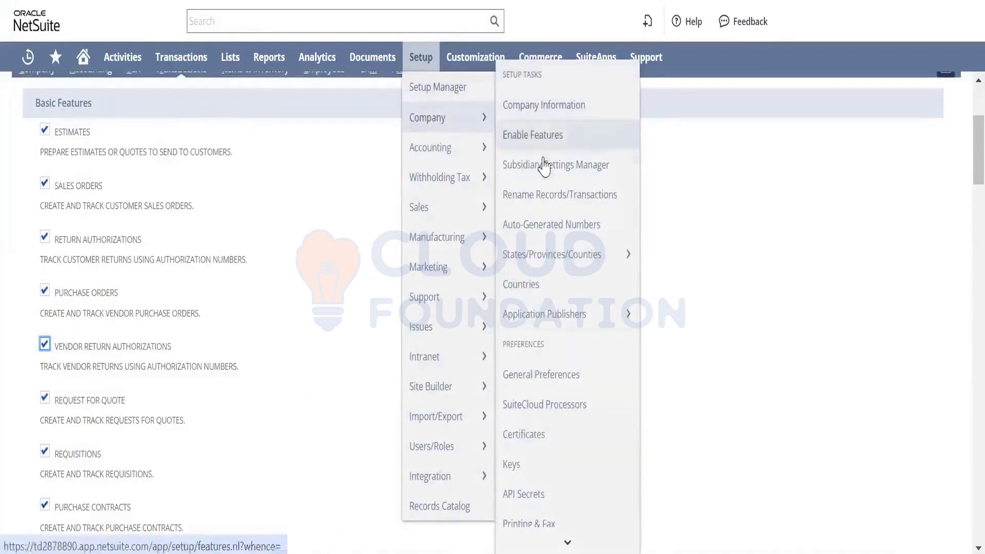
pyautogui.rightClick(561, 200)
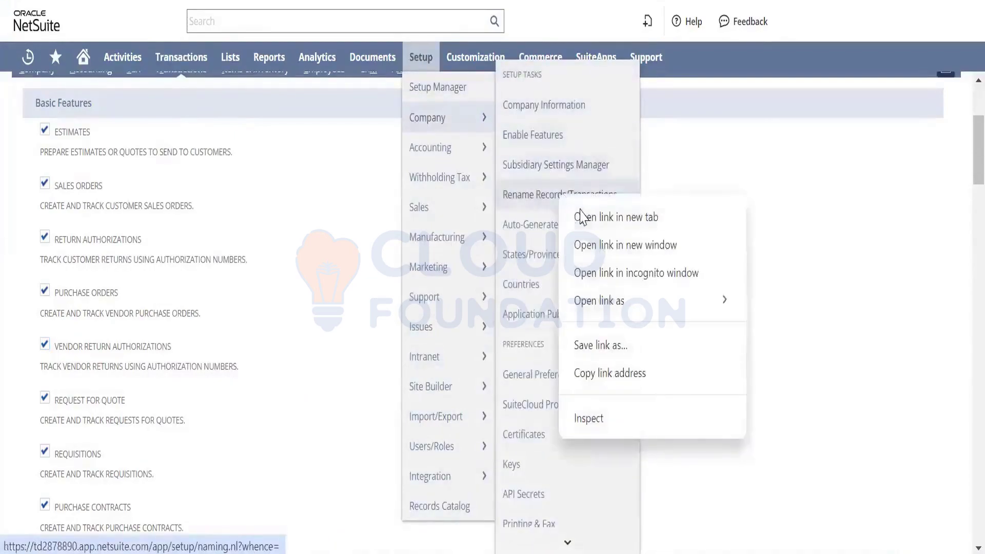
pyautogui.click(579, 74)
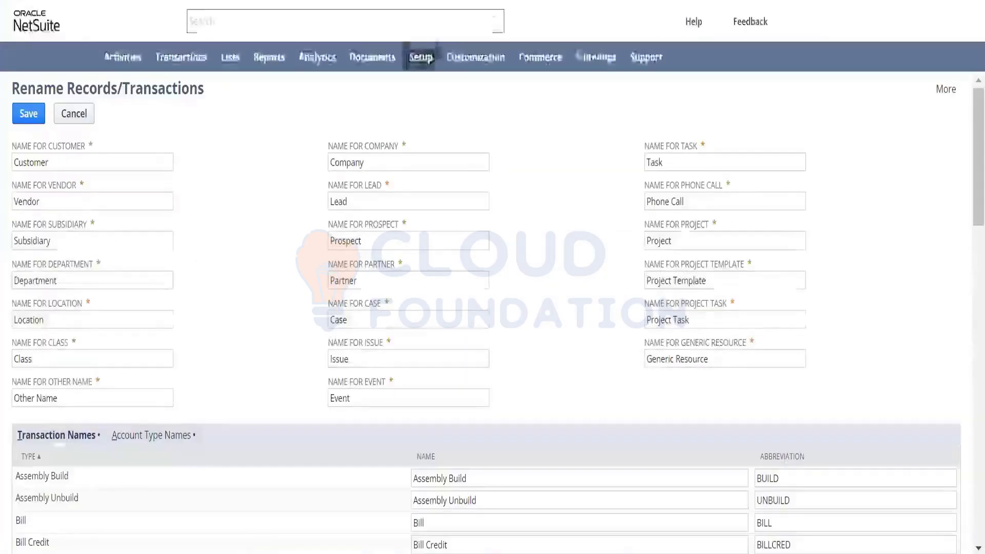
# - Search the Rename Records/Transactions page for "purchase" and step through the matching transaction names
pyautogui.click(566, 296)
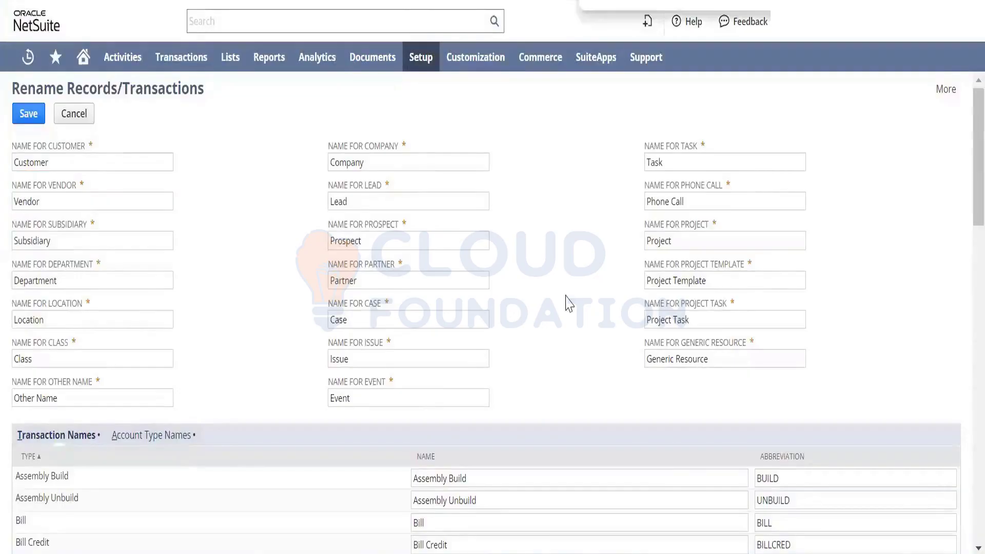
pyautogui.write('purchase')
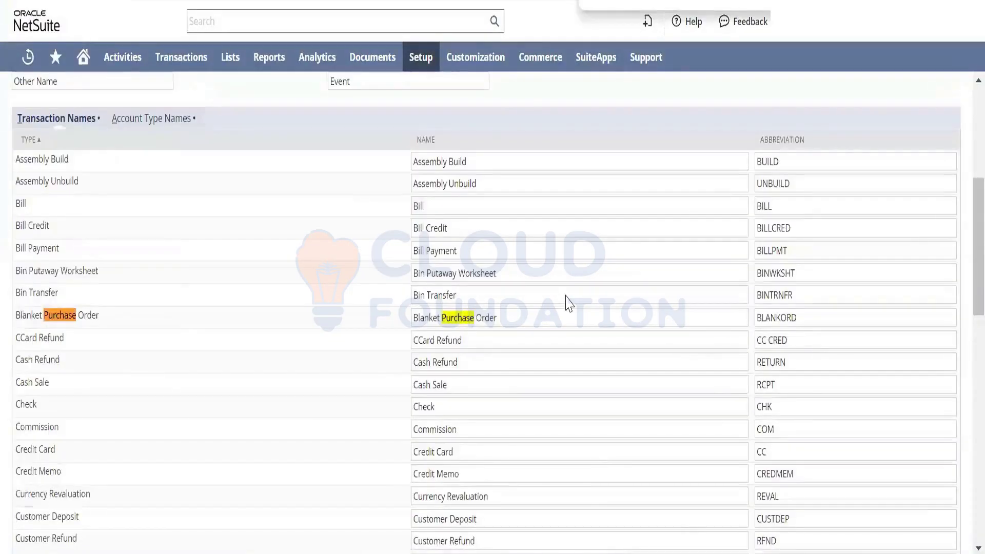
pyautogui.press('Return')
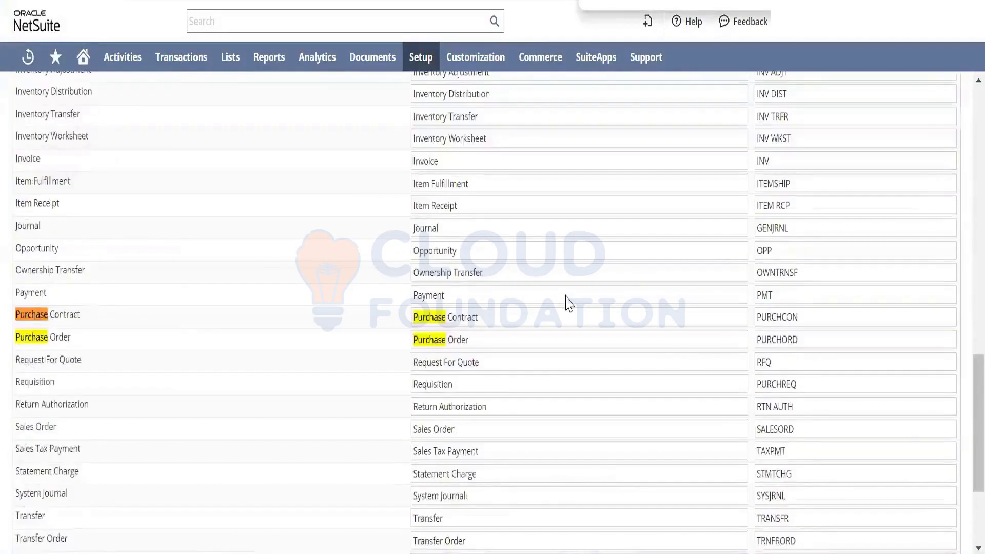
pyautogui.press('Return')
pyautogui.press('Return')
pyautogui.press('Return')
pyautogui.press('Return')
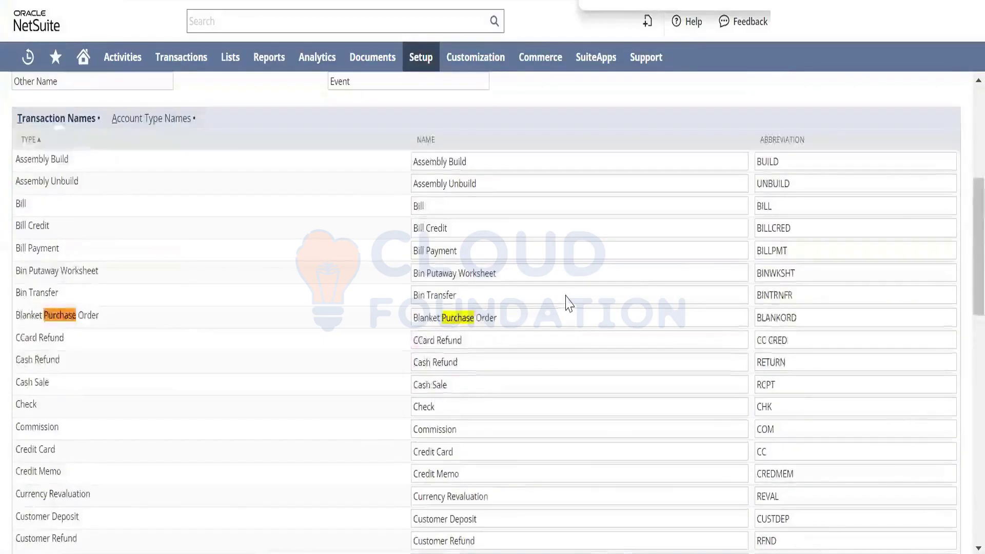
pyautogui.press('Return')
pyautogui.press('Return')
pyautogui.press('Return')
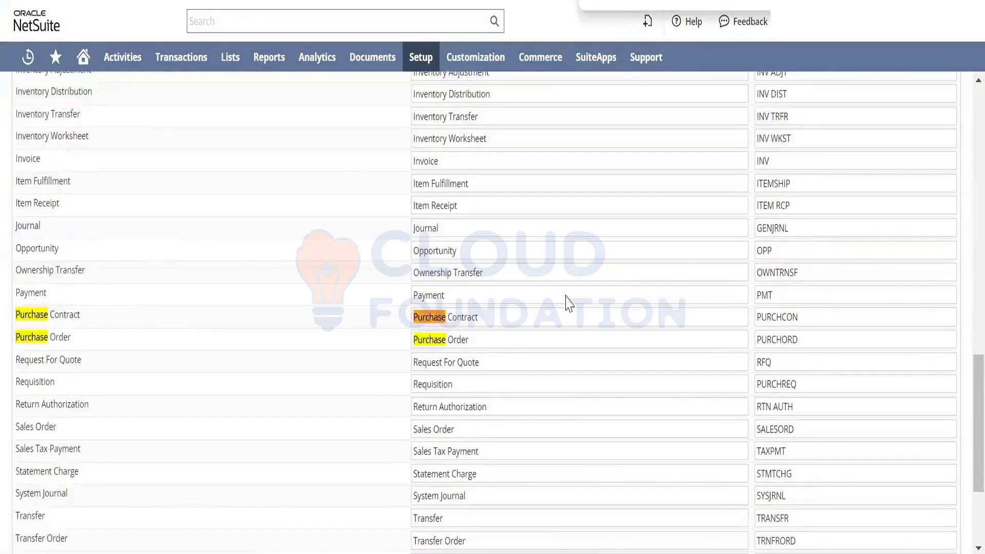
pyautogui.press('Return')
pyautogui.press('Return')
pyautogui.press('Return')
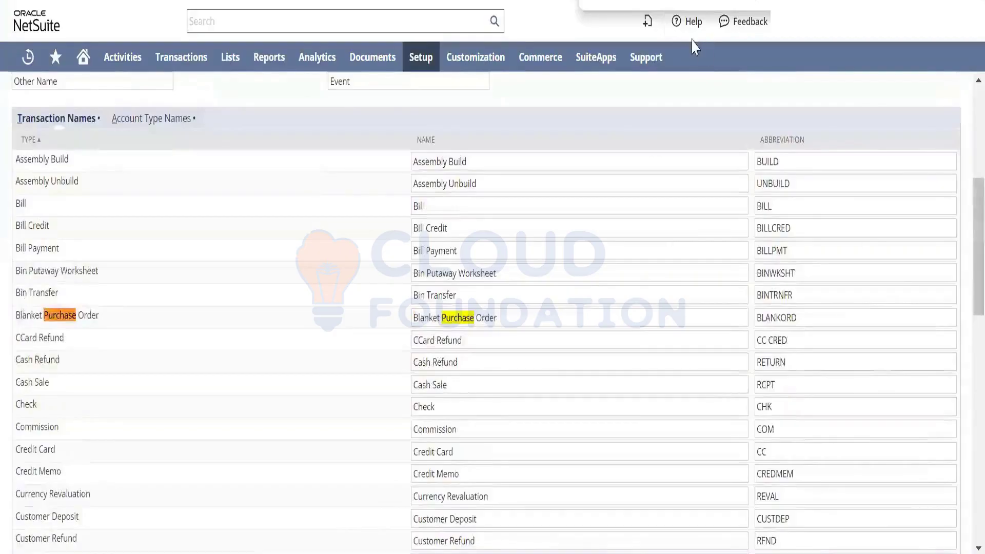
# - Search the page for "request" instead and select the whole name text of the Request For Quote transaction
pyautogui.press('BackSpace')
pyautogui.press('BackSpace')
pyautogui.press('BackSpace')
pyautogui.press('BackSpace')
pyautogui.press('BackSpace')
pyautogui.press('BackSpace')
pyautogui.press('BackSpace')
pyautogui.press('BackSpace')
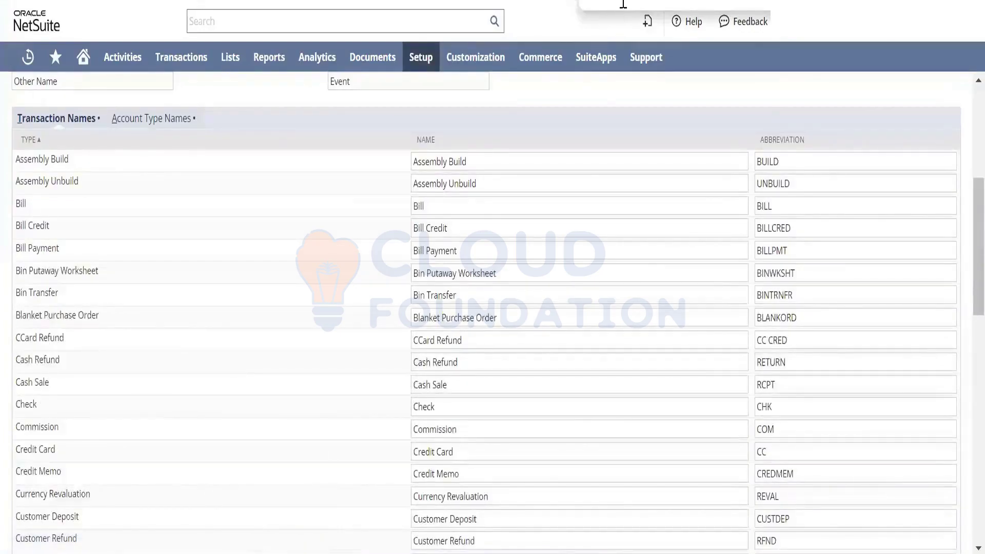
pyautogui.write('request')
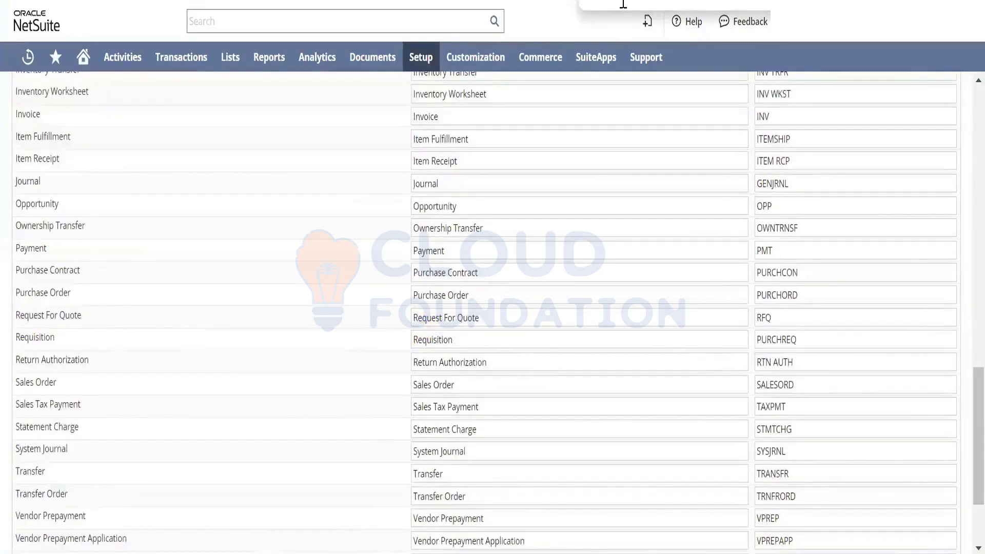
pyautogui.click(500, 312)
pyautogui.moveTo(500, 312); pyautogui.dragTo(390, 317)
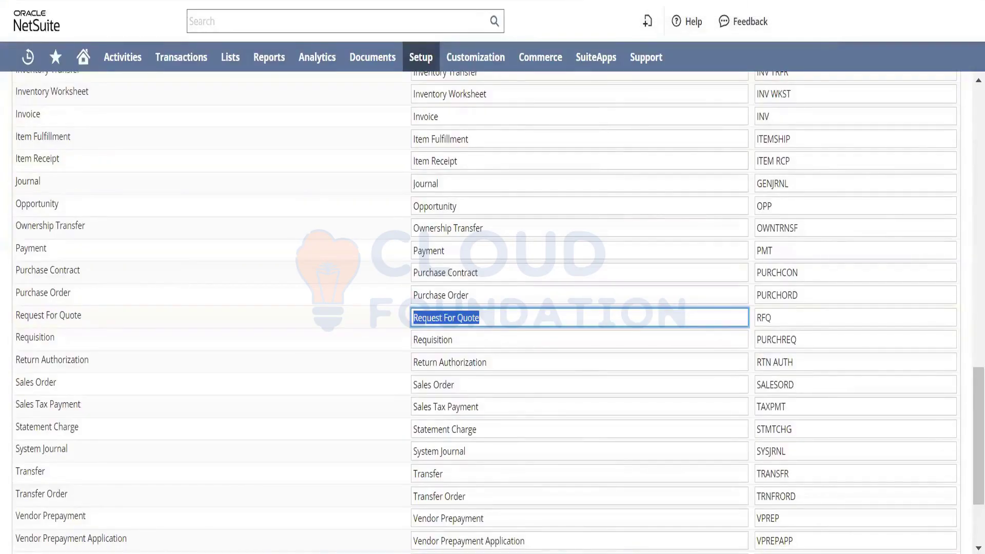
# - Return to the Enable Features page and review the basic transaction features, related SuiteApps and Sales features
pyautogui.click(308, 0)
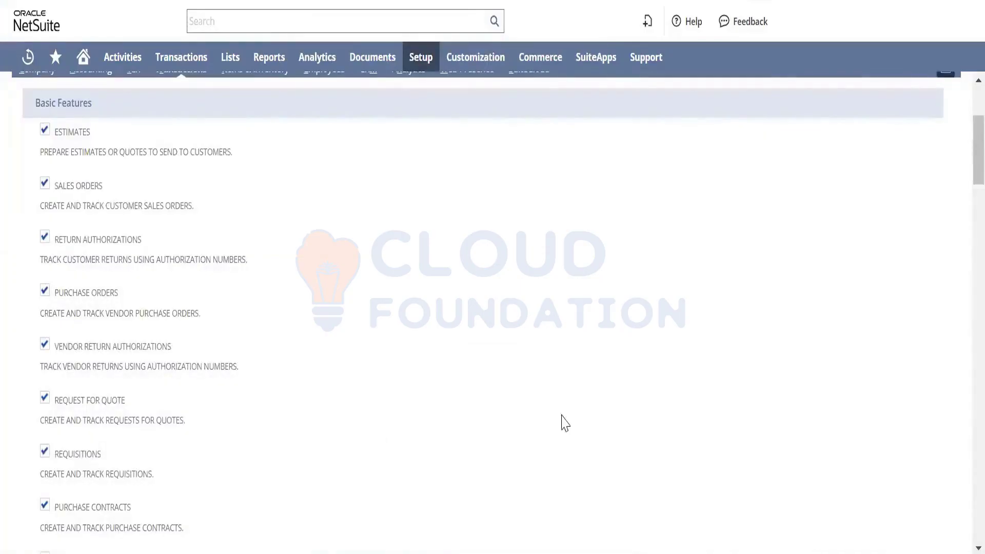
pyautogui.scroll(-2, 965, 174)
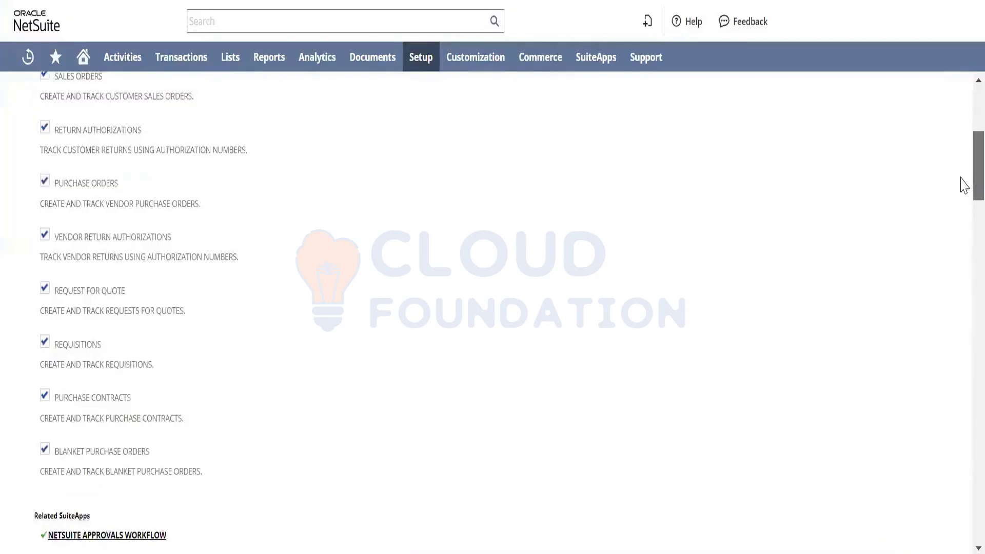
pyautogui.scroll(-3, 964, 190)
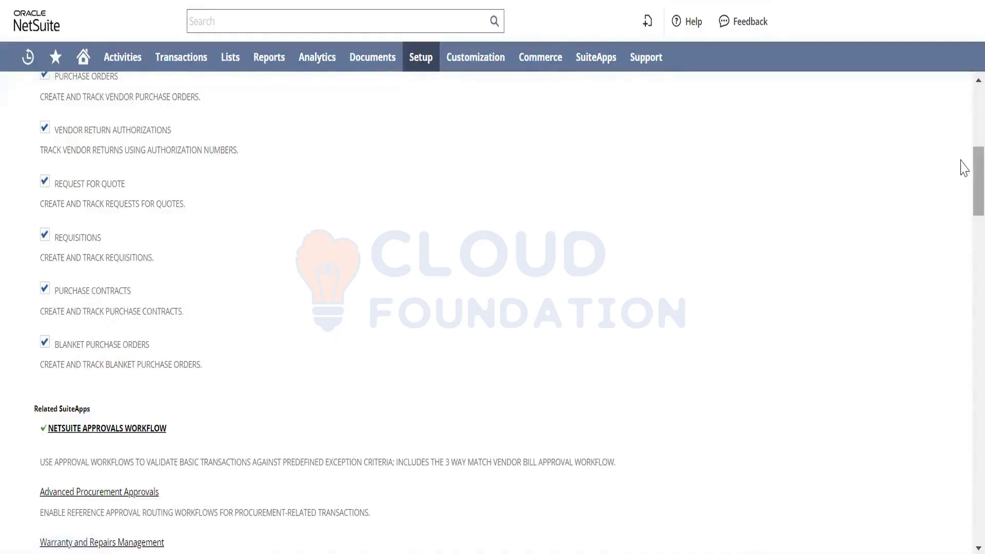
pyautogui.scroll(-3, 964, 175)
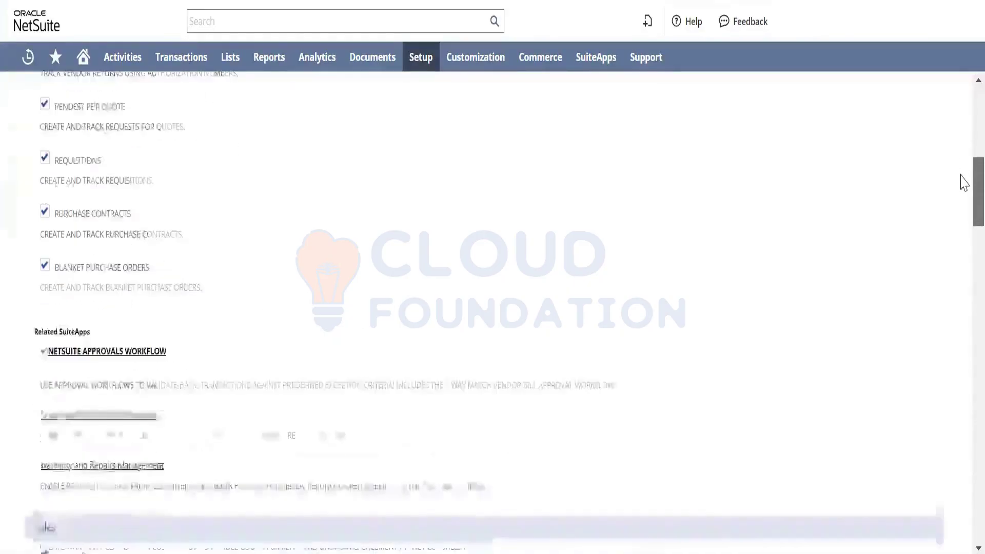
pyautogui.scroll(-6, 964, 200)
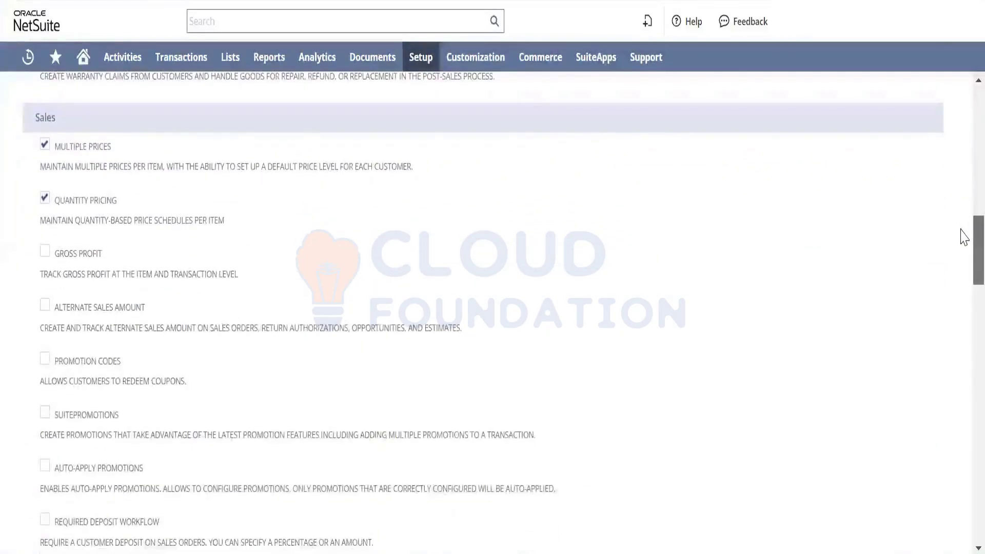
pyautogui.scroll(7, 964, 226)
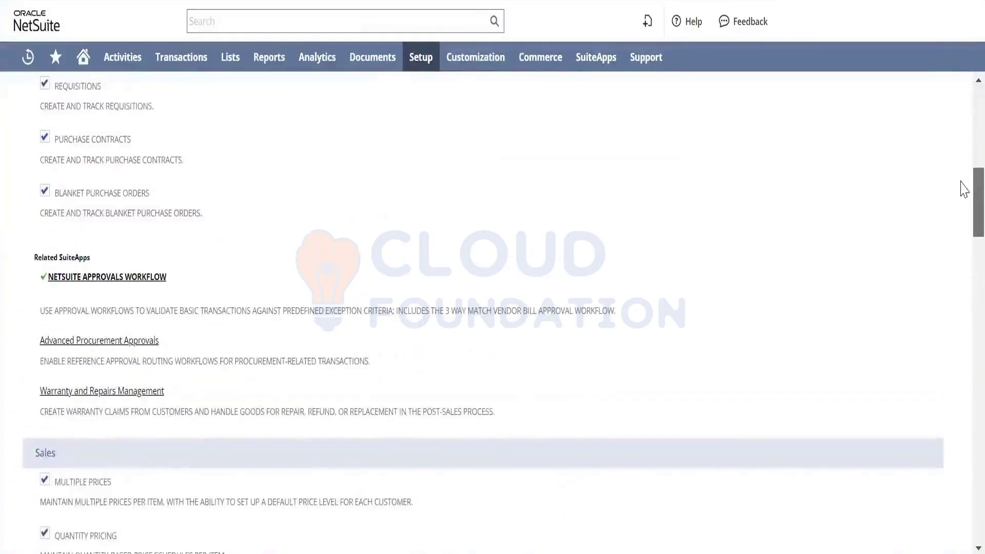
pyautogui.scroll(-1, 963, 189)
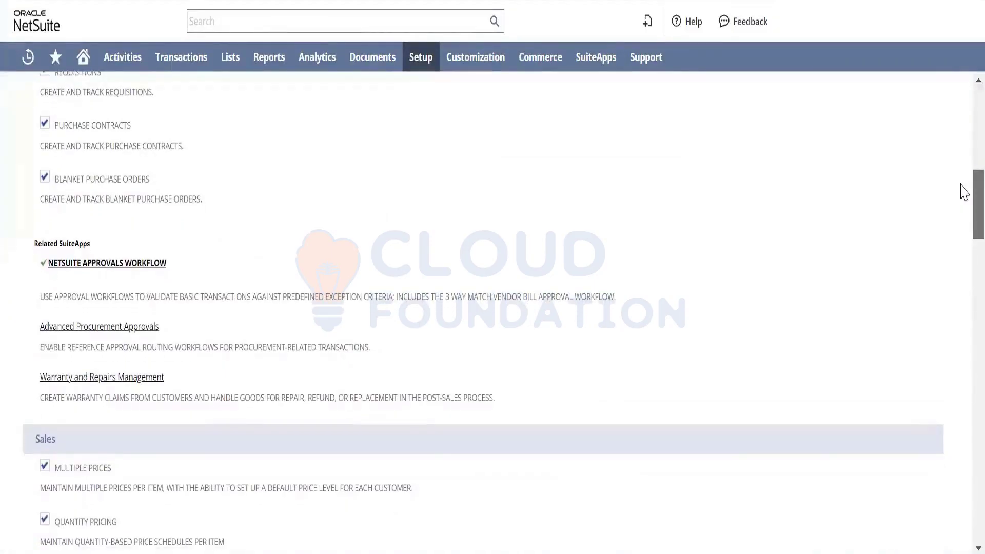
pyautogui.scroll(-3, 964, 196)
pyautogui.scroll(-1, 964, 212)
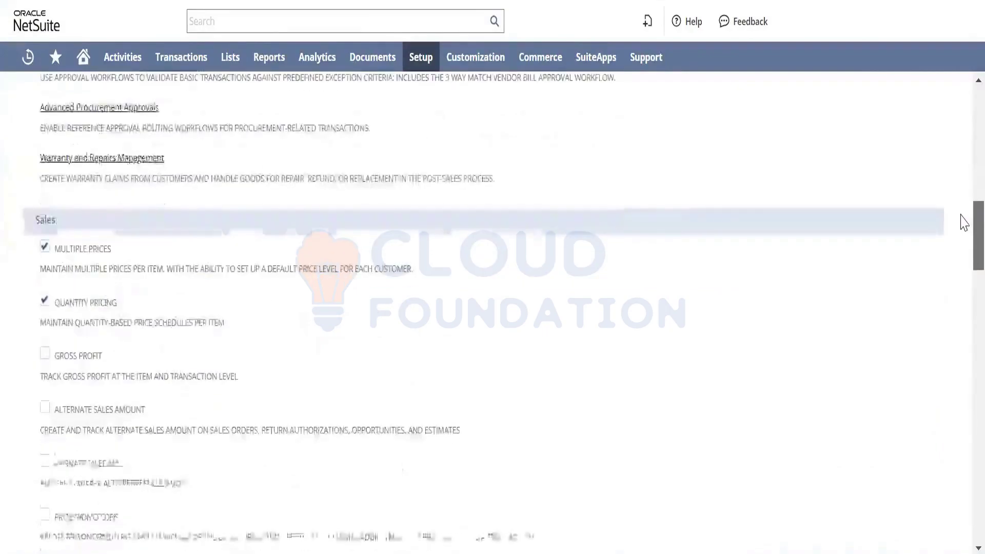
pyautogui.scroll(-1, 964, 226)
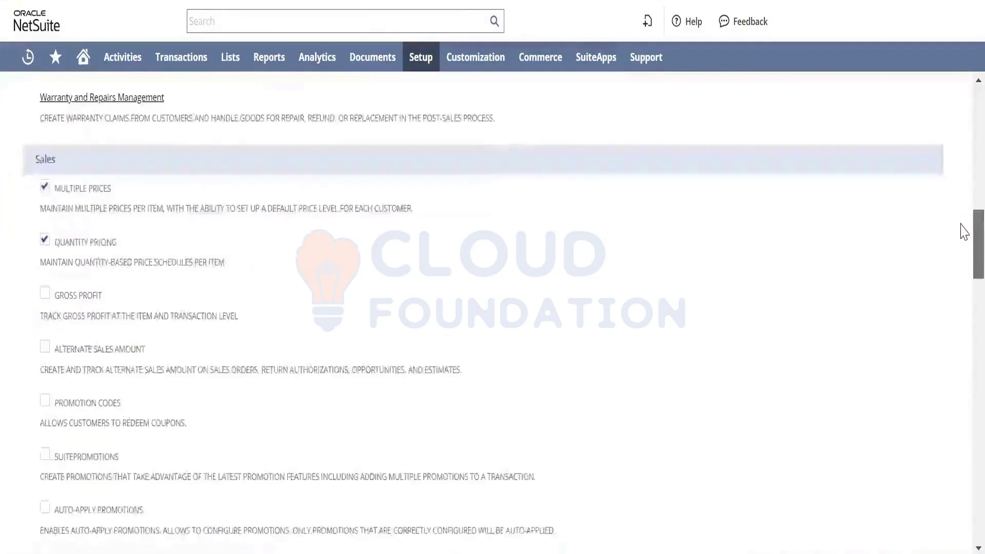
pyautogui.scroll(9, 964, 226)
pyautogui.scroll(3, 954, 144)
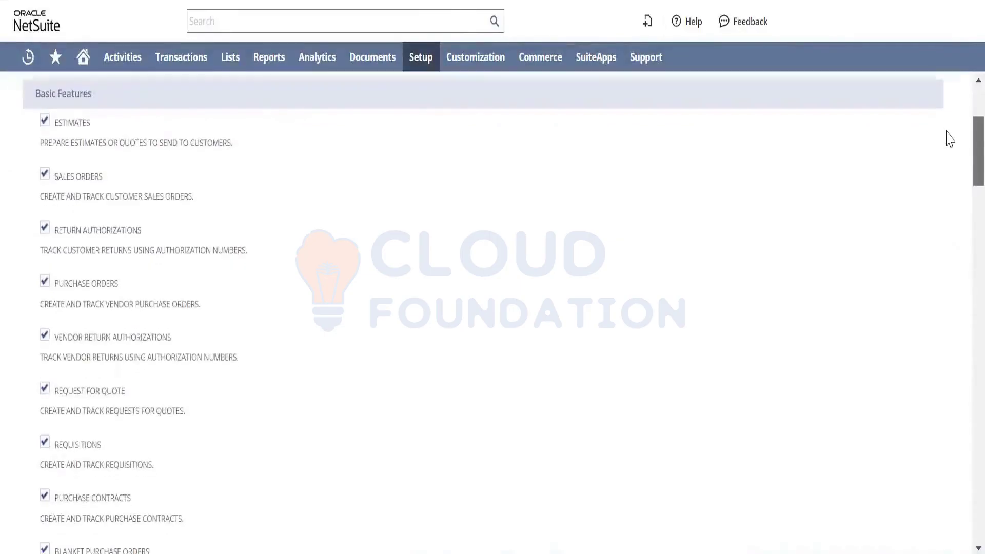
pyautogui.scroll(-4, 950, 138)
pyautogui.scroll(-5, 950, 179)
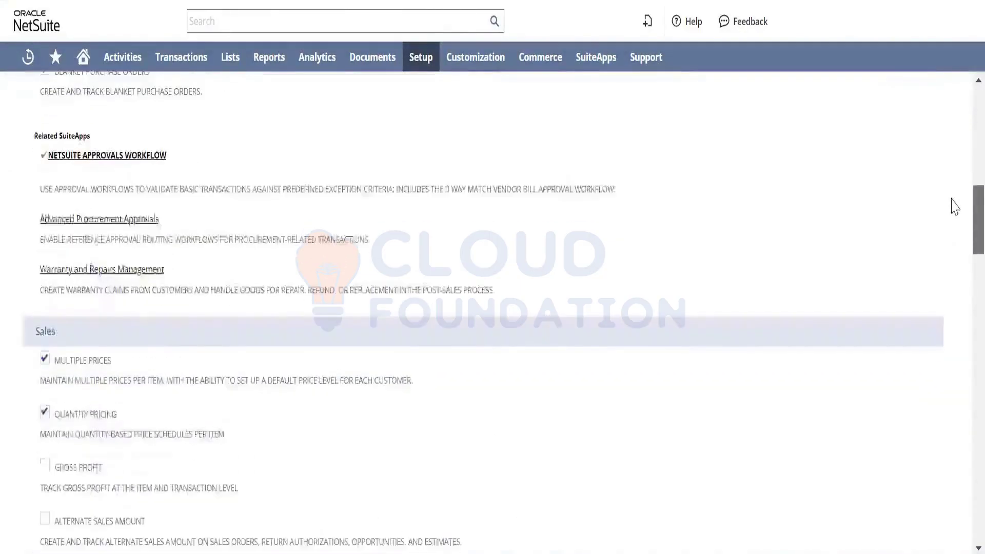
pyautogui.scroll(-3, 958, 236)
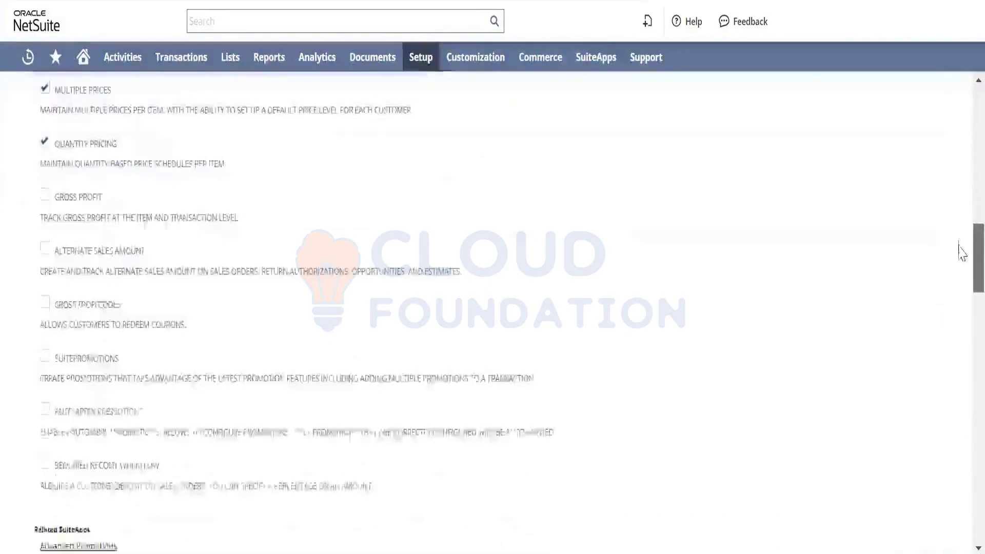
# - Skim the remaining transaction feature sections through Payment Processing and return to the Sales section
pyautogui.scroll(-8, 964, 270)
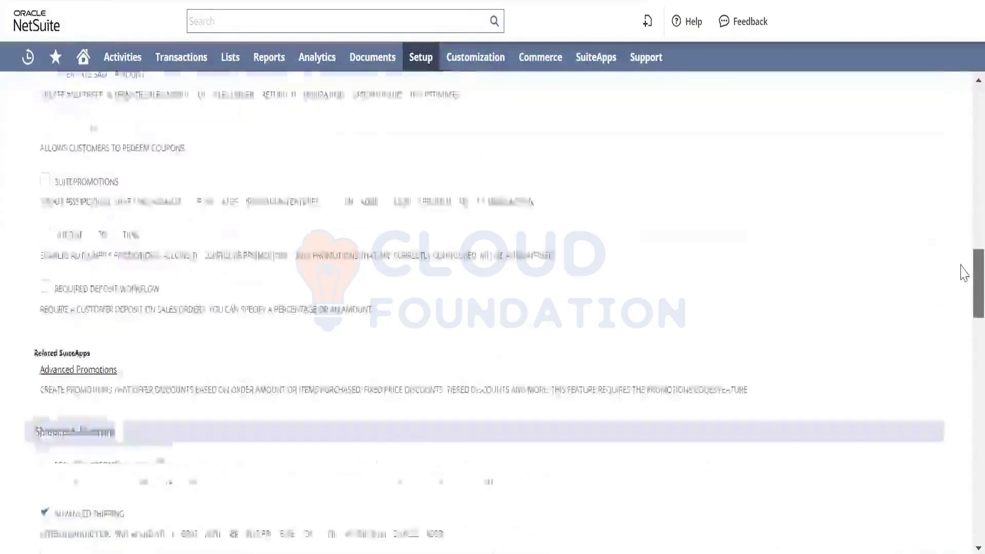
pyautogui.scroll(-10, 964, 307)
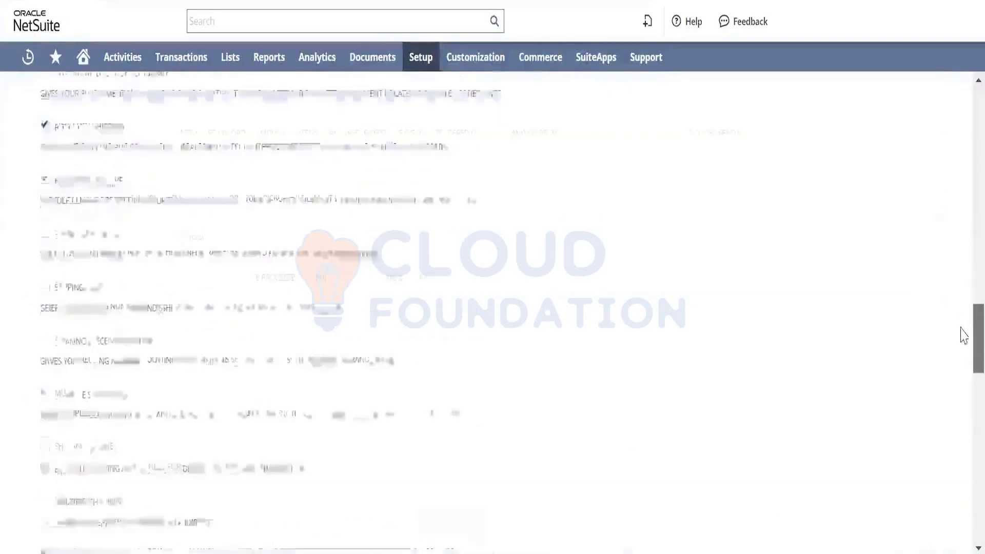
pyautogui.scroll(-12, 964, 389)
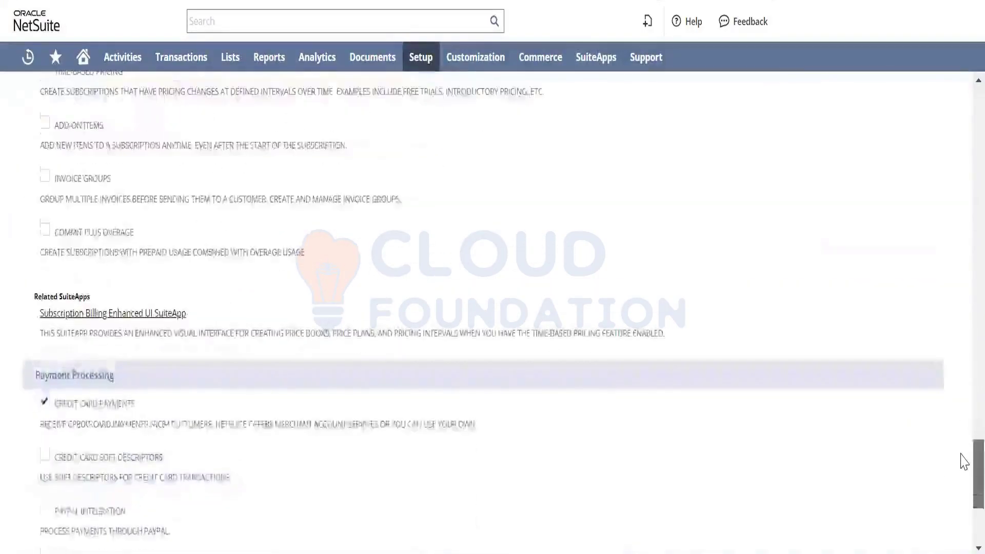
pyautogui.scroll(-4, 964, 462)
pyautogui.scroll(20, 949, 379)
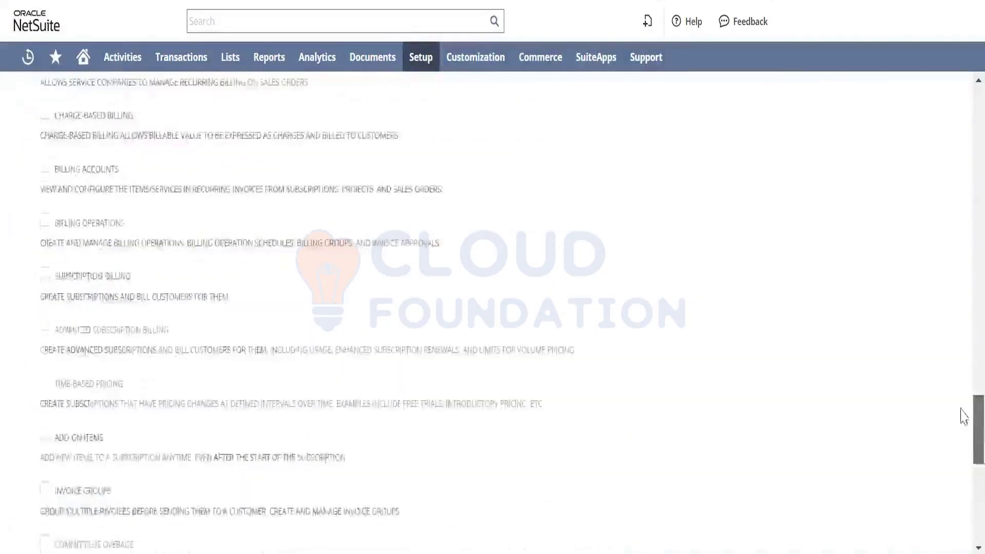
pyautogui.scroll(10, 924, 279)
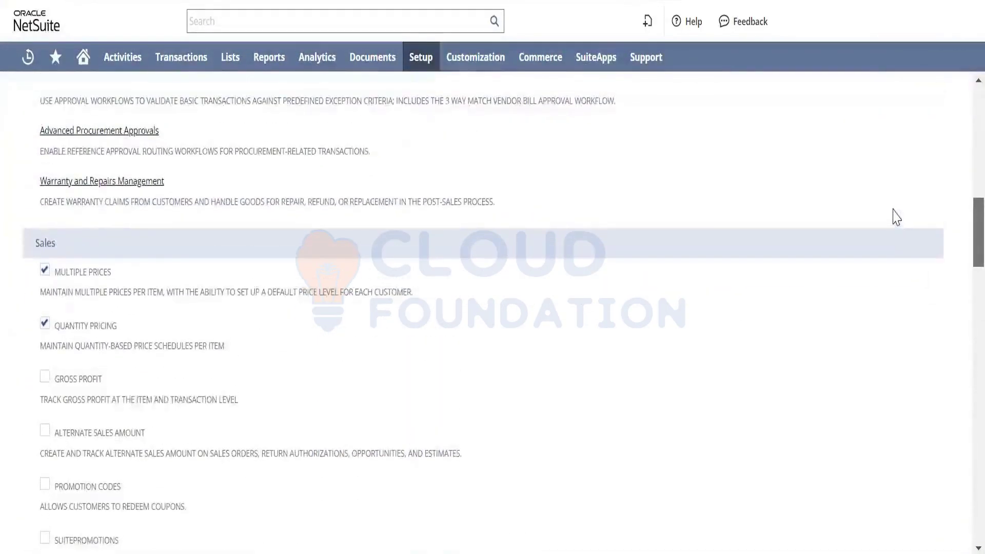
pyautogui.scroll(2, 896, 213)
# - Review the pricing features in the Sales section and highlight the whole Gross Profit description
pyautogui.scroll(-1, 895, 211)
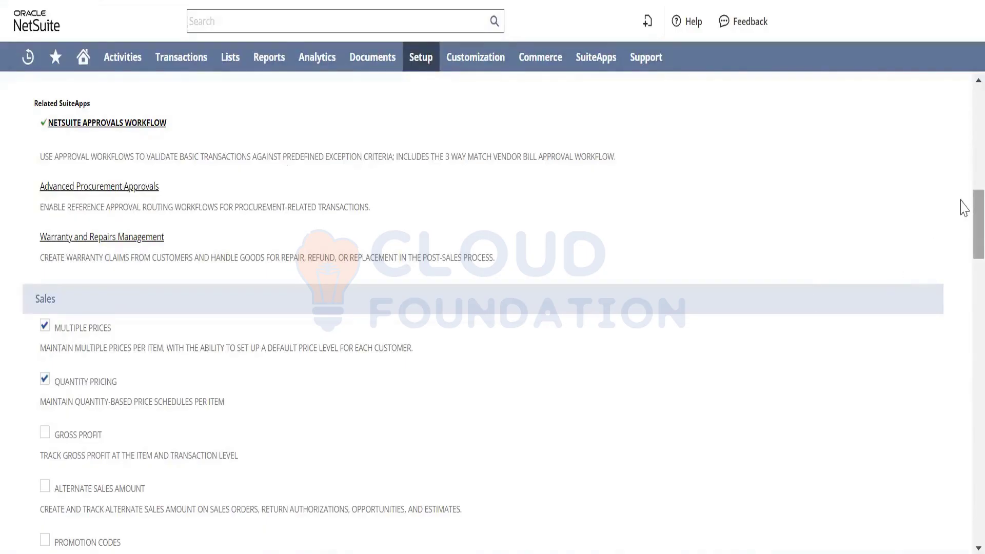
pyautogui.scroll(-1, 963, 211)
pyautogui.scroll(-3, 964, 210)
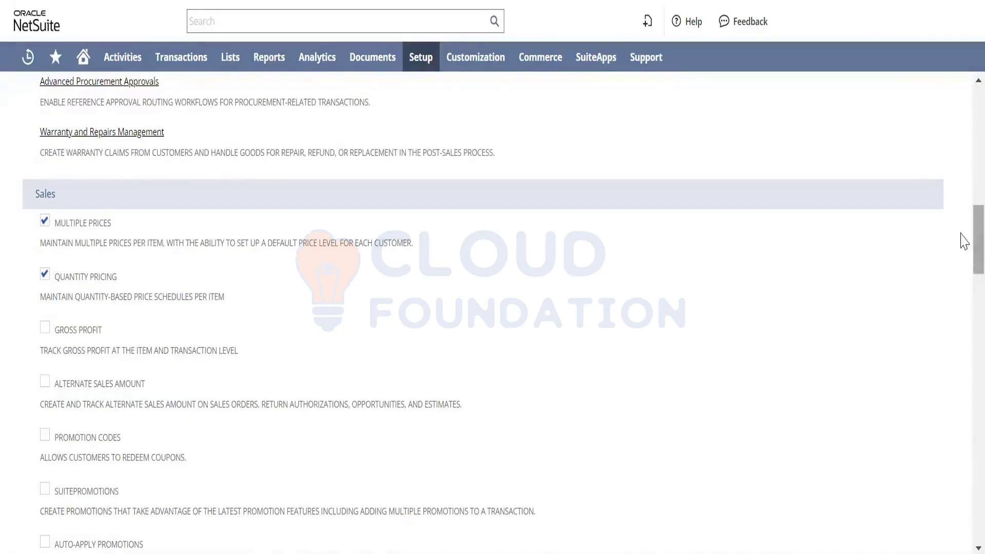
pyautogui.moveTo(964, 240); pyautogui.dragTo(964, 257)
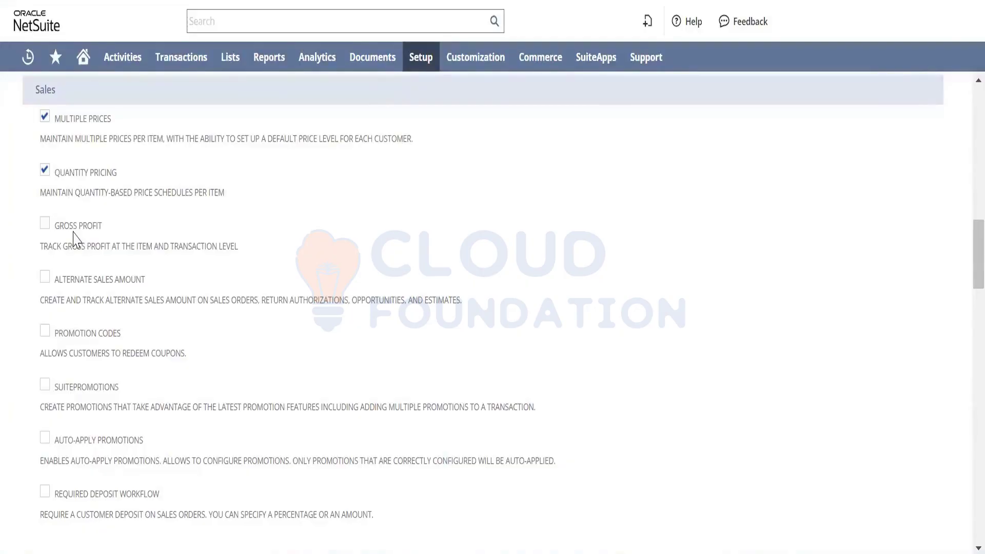
pyautogui.doubleClick(123, 245)
pyautogui.tripleClick(123, 246)
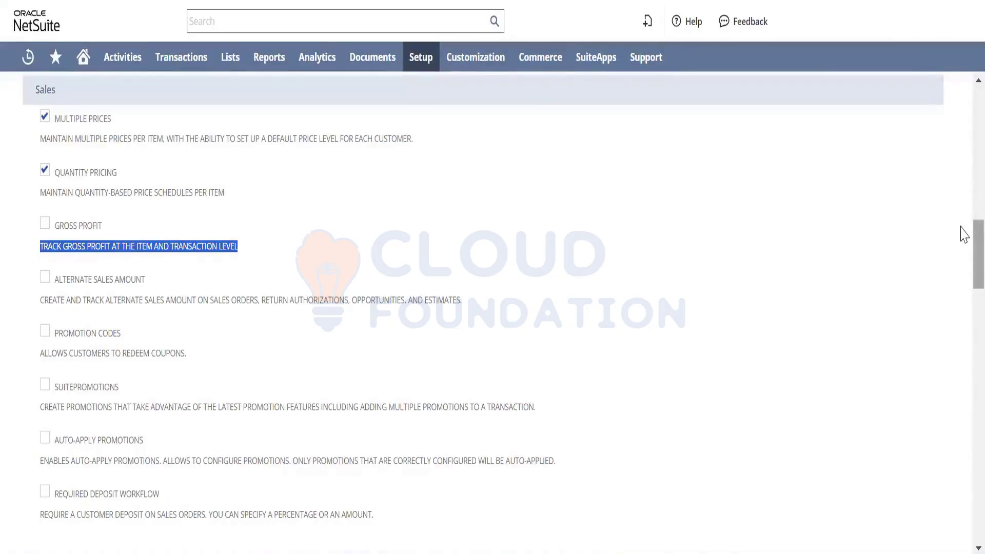
# - Review the alternate sales amount, promotion and required deposit features, plus the Advanced Promotions SuiteApp
pyautogui.scroll(-2, 964, 233)
pyautogui.scroll(-1, 965, 250)
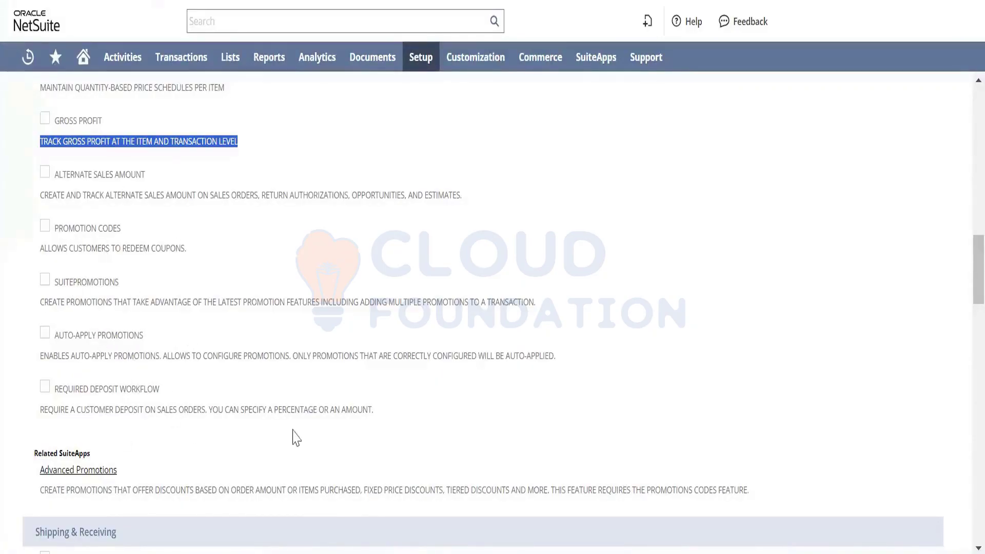
pyautogui.scroll(-2, 964, 288)
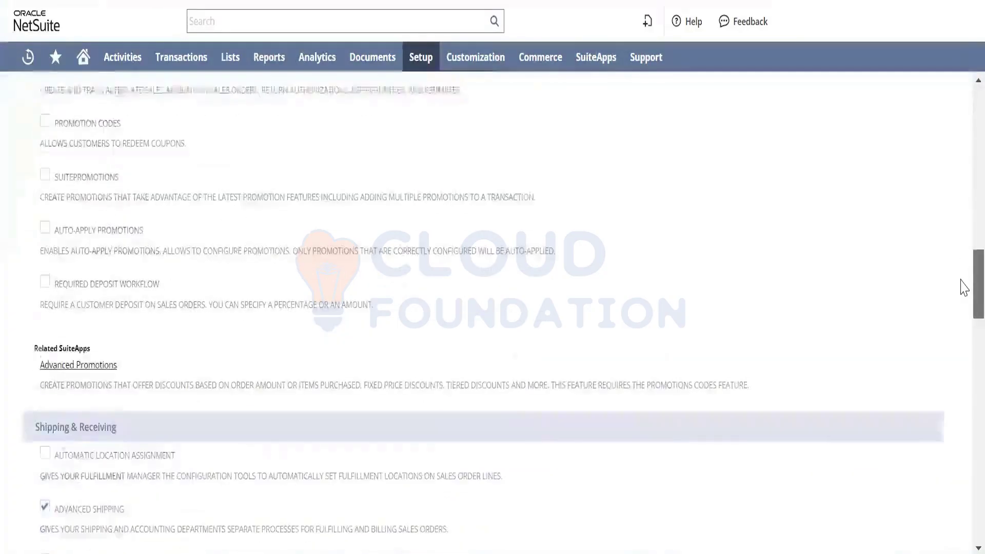
# - Examine the Shipping & Receiving features, highlight the whole Pick, Pack and Ship description, and clear the highlight
pyautogui.scroll(-3, 964, 287)
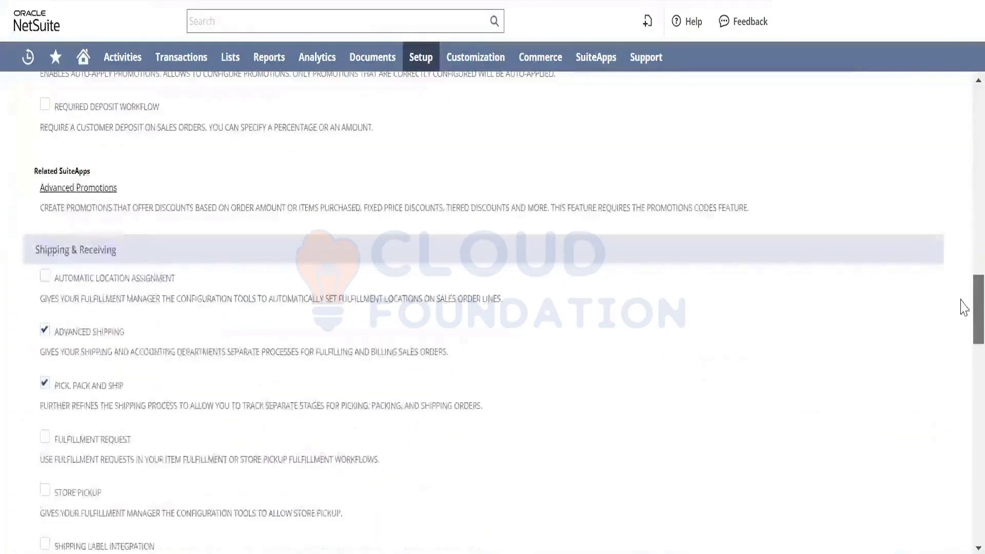
pyautogui.scroll(-1, 965, 310)
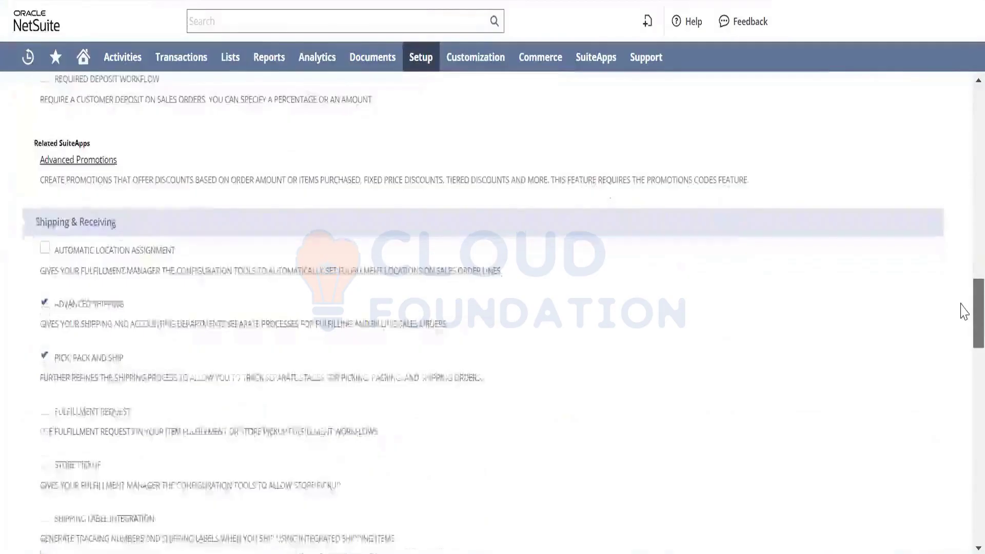
pyautogui.scroll(-2, 965, 328)
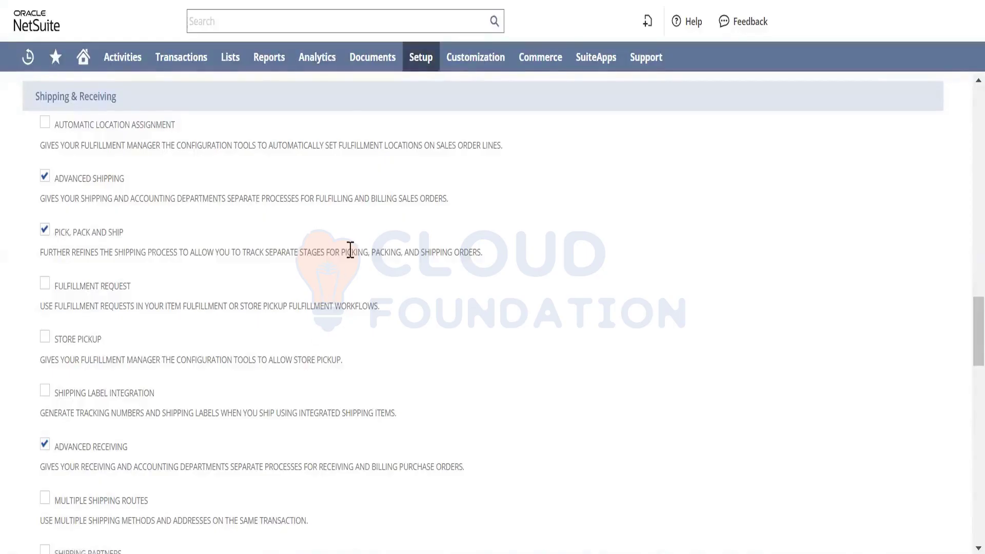
pyautogui.keyDown('shift'); pyautogui.click(366, 252); pyautogui.keyUp('shift')
pyautogui.doubleClick(366, 252)
pyautogui.tripleClick(366, 252)
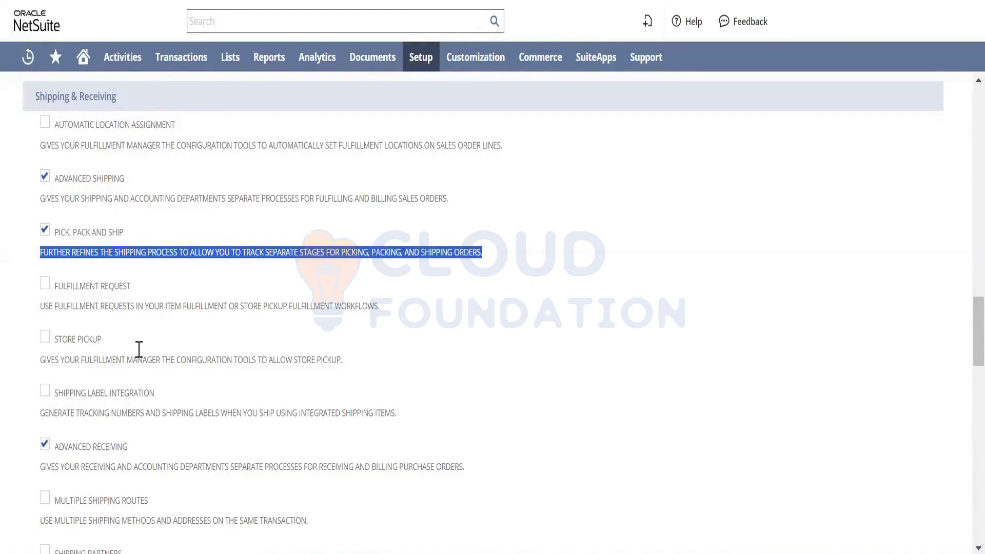
pyautogui.click(124, 301)
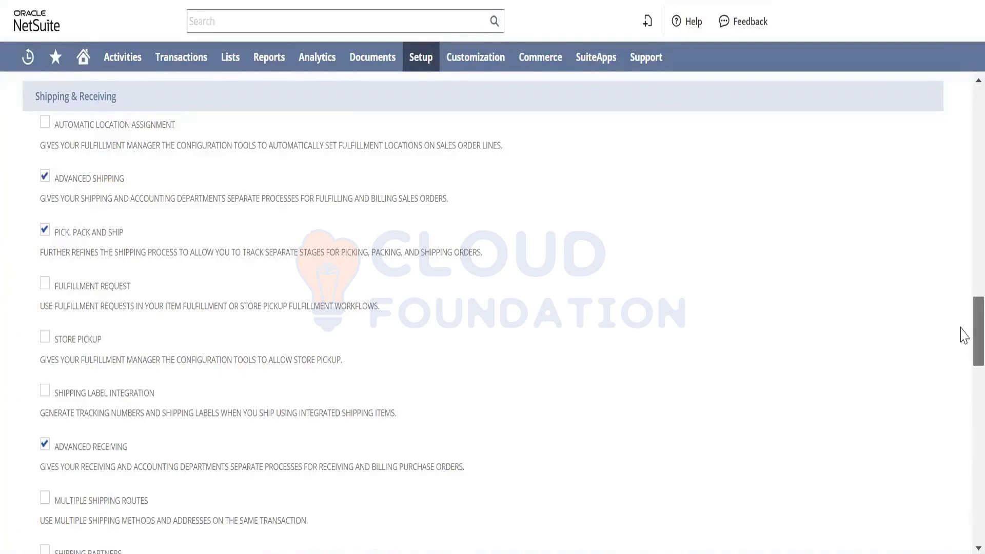
# - Review the remaining Shipping & Receiving features through Inbound Shipment Management, and cancel the page reload
pyautogui.scroll(-2, 962, 334)
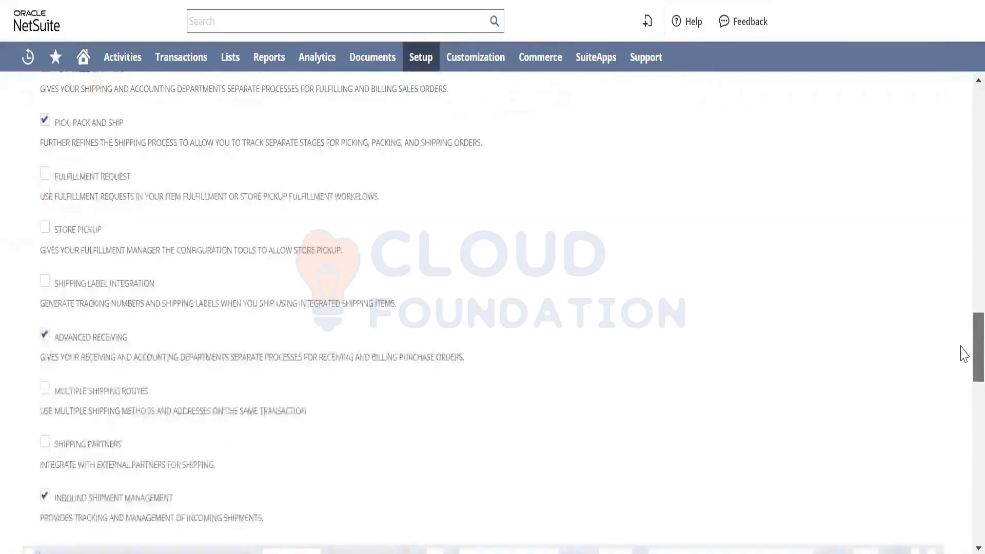
pyautogui.scroll(-2, 965, 357)
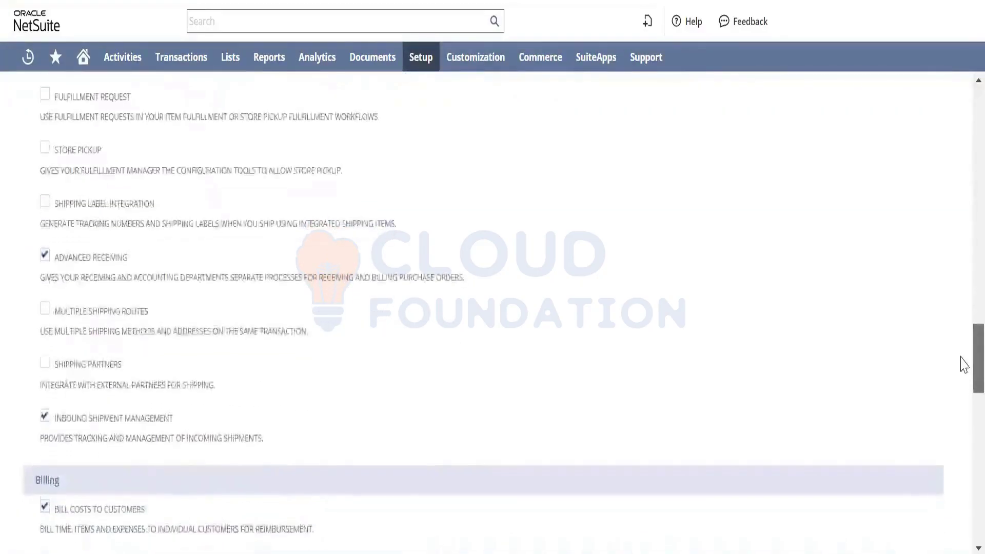
pyautogui.press('F5')
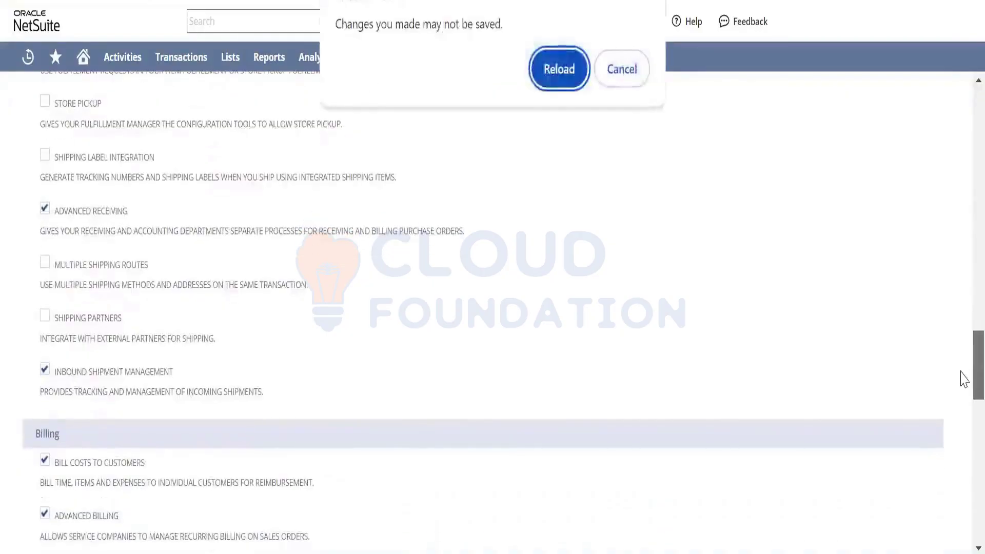
pyautogui.click(631, 85)
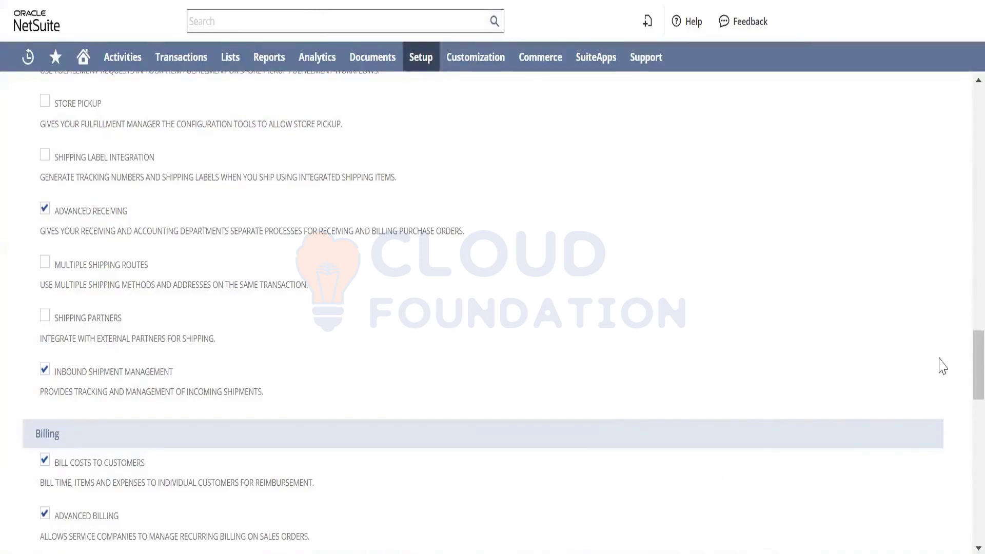
# - Highlight the Bill Costs to Customers description in the Billing section and review the other billing features
pyautogui.moveTo(965, 361); pyautogui.dragTo(965, 405)
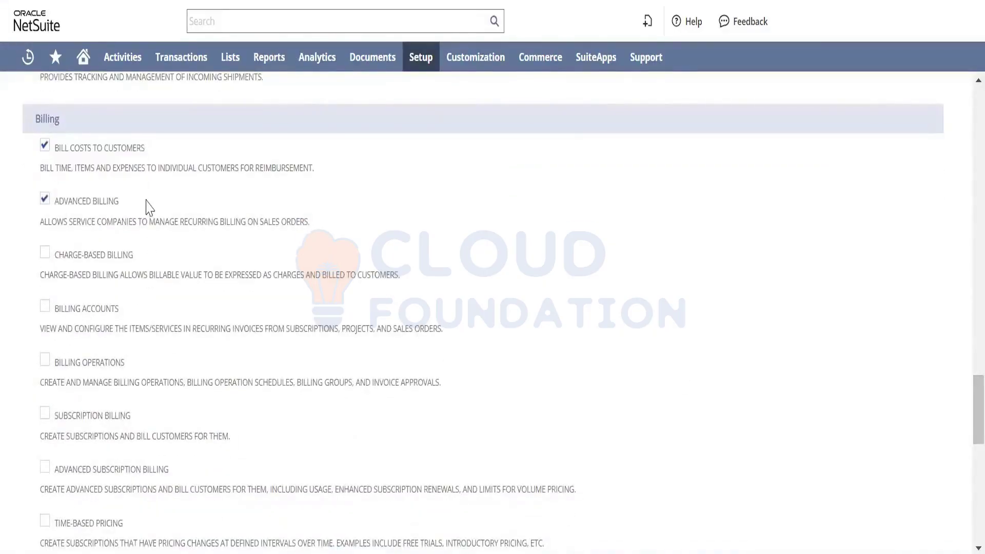
pyautogui.tripleClick(109, 171)
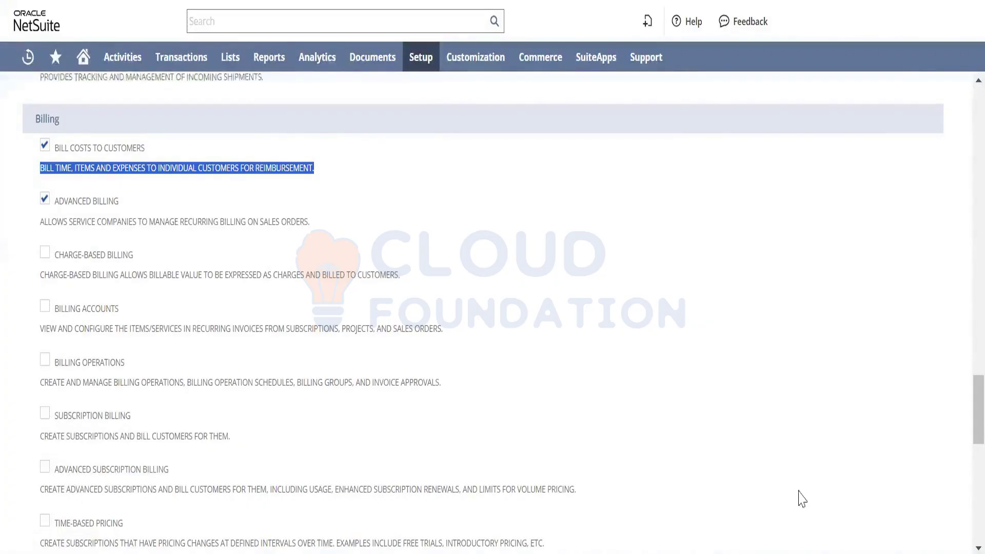
pyautogui.scroll(-1, 964, 437)
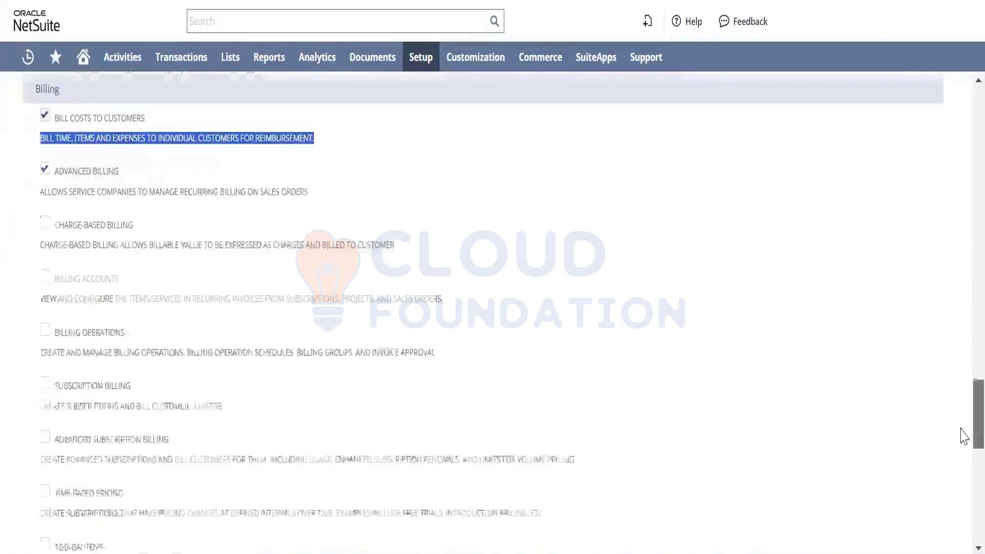
pyautogui.scroll(-3, 965, 436)
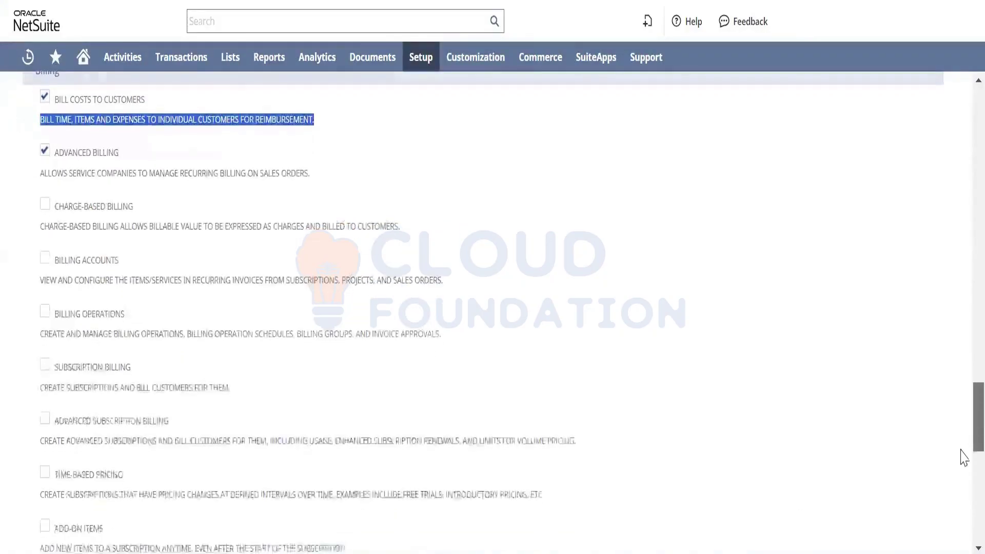
pyautogui.scroll(-3, 963, 464)
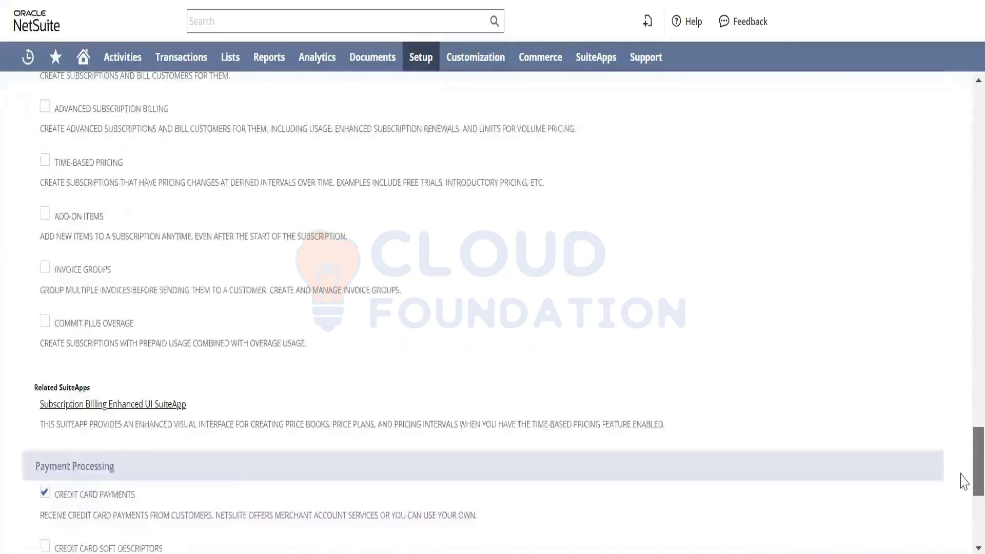
# - Review the Payment Processing features, highlight the whole Payment Link description, and clear the highlight
pyautogui.scroll(-6, 963, 513)
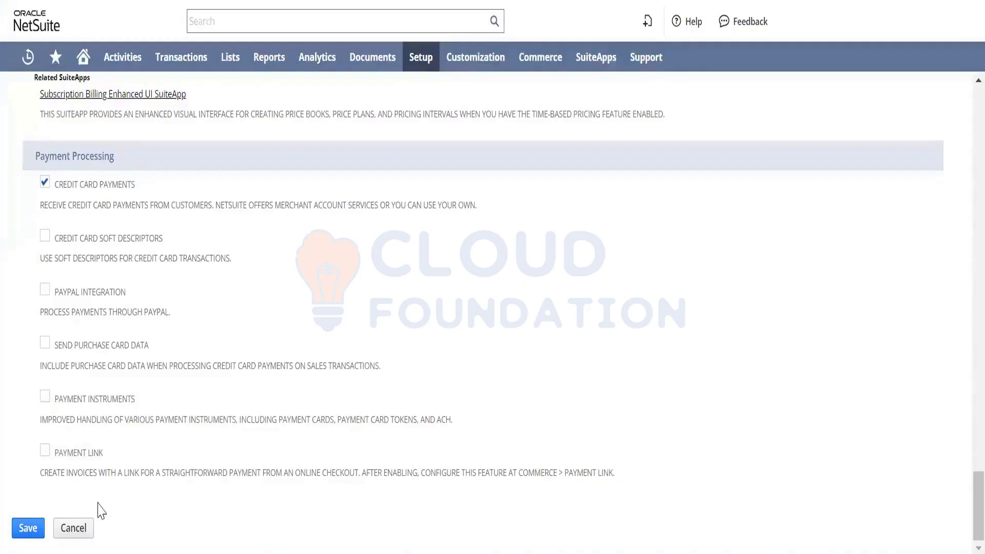
pyautogui.tripleClick(95, 473)
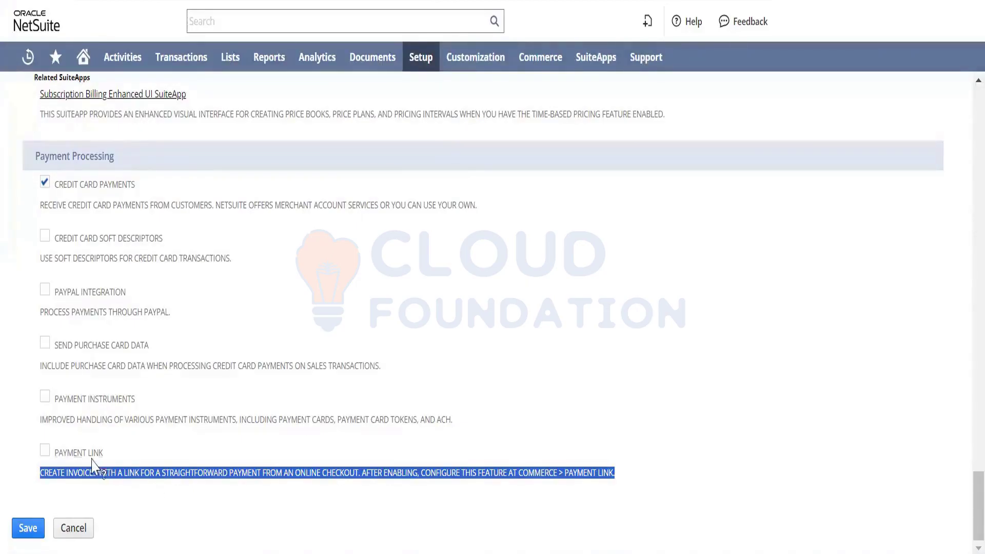
pyautogui.click(138, 463)
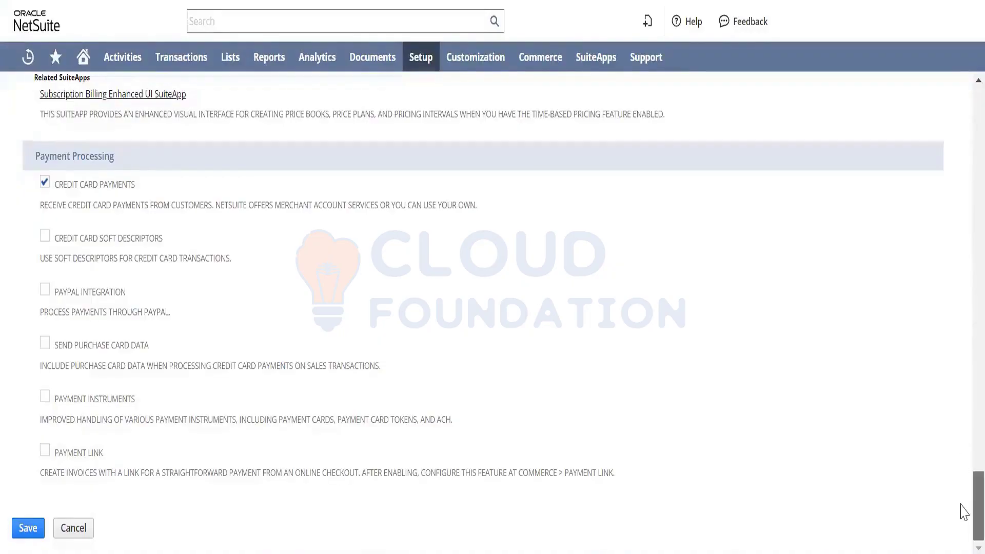
# - Show the Items & Inventory features on the Enable Features page and skim the Items section
pyautogui.moveTo(961, 505); pyautogui.dragTo(928, 124)
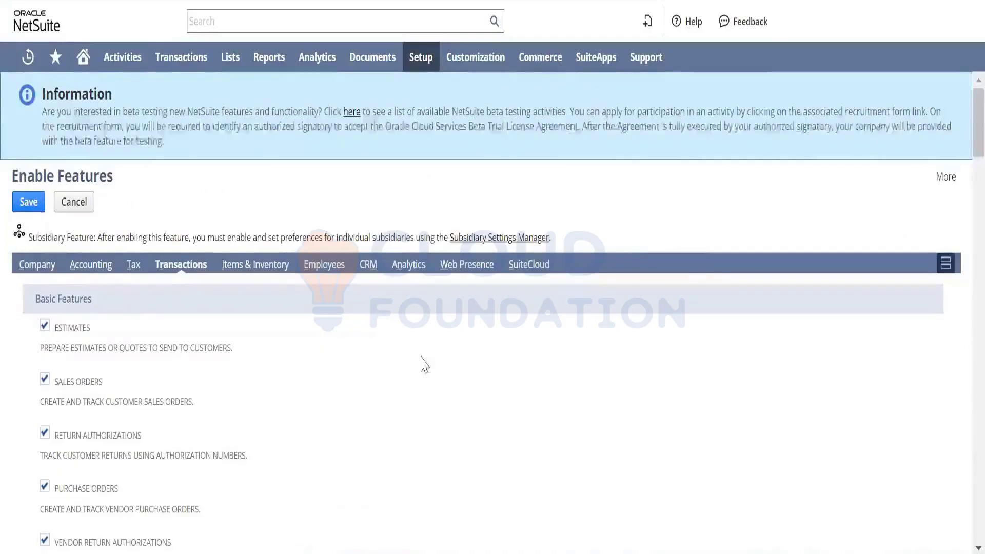
pyautogui.click(273, 271)
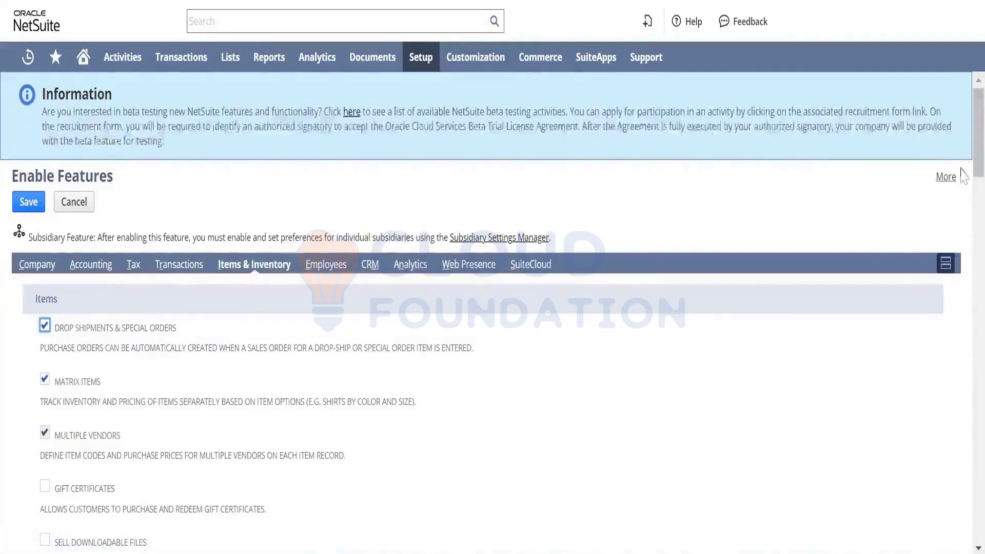
pyautogui.scroll(-1, 964, 169)
pyautogui.scroll(-10, 962, 265)
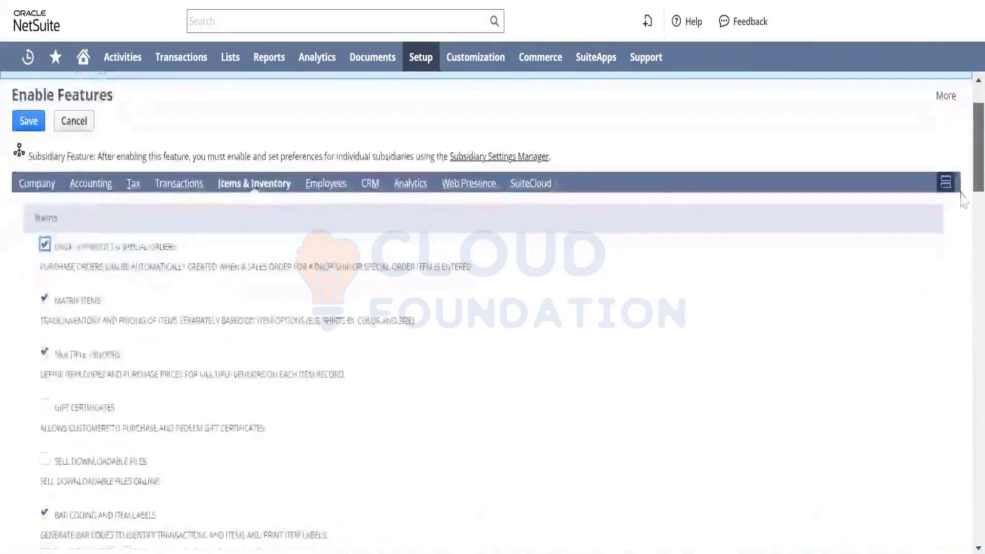
pyautogui.scroll(8, 964, 177)
pyautogui.scroll(1, 964, 174)
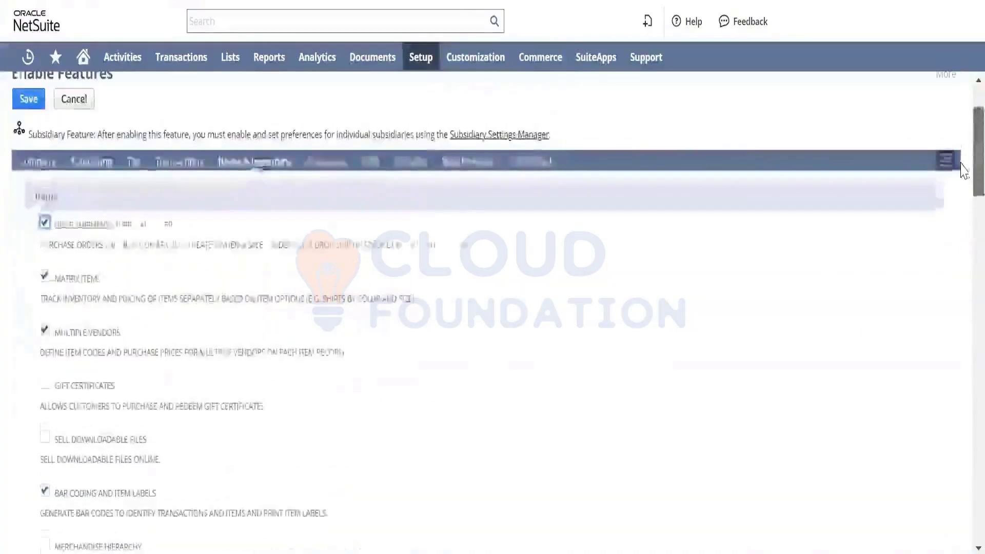
pyautogui.scroll(2, 963, 169)
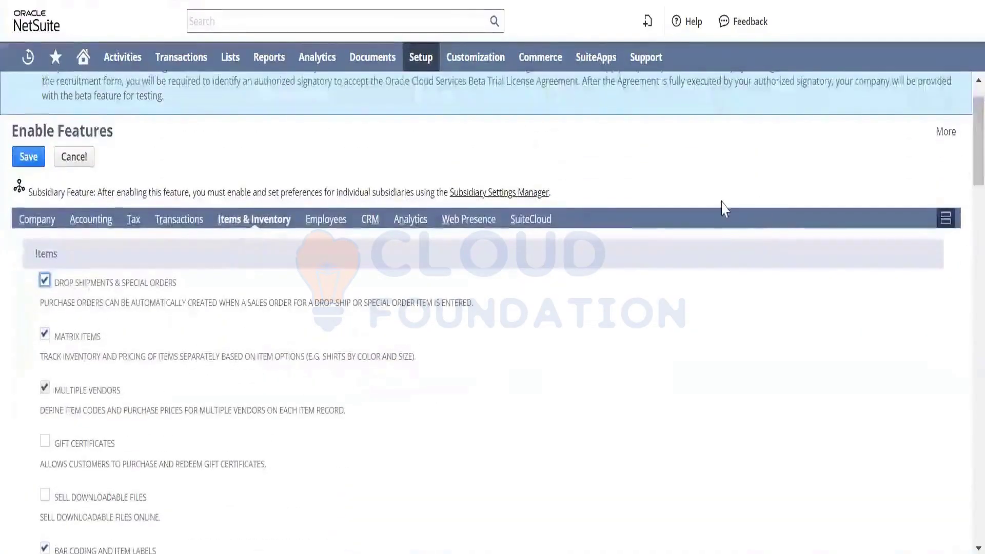
# - Show the Employees features and skim the HR Information System section
pyautogui.click(323, 221)
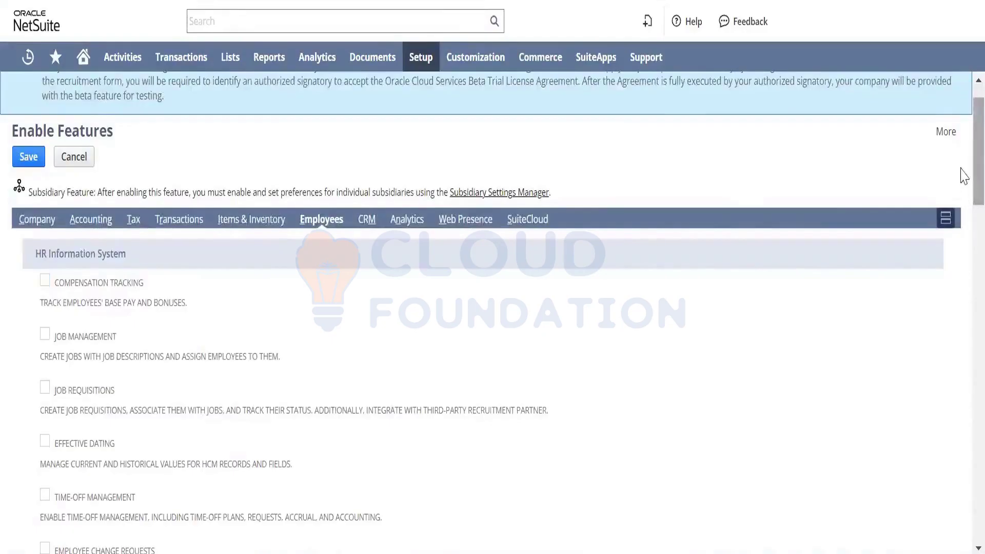
pyautogui.scroll(1, 963, 216)
pyautogui.scroll(-5, 963, 229)
pyautogui.scroll(6, 962, 213)
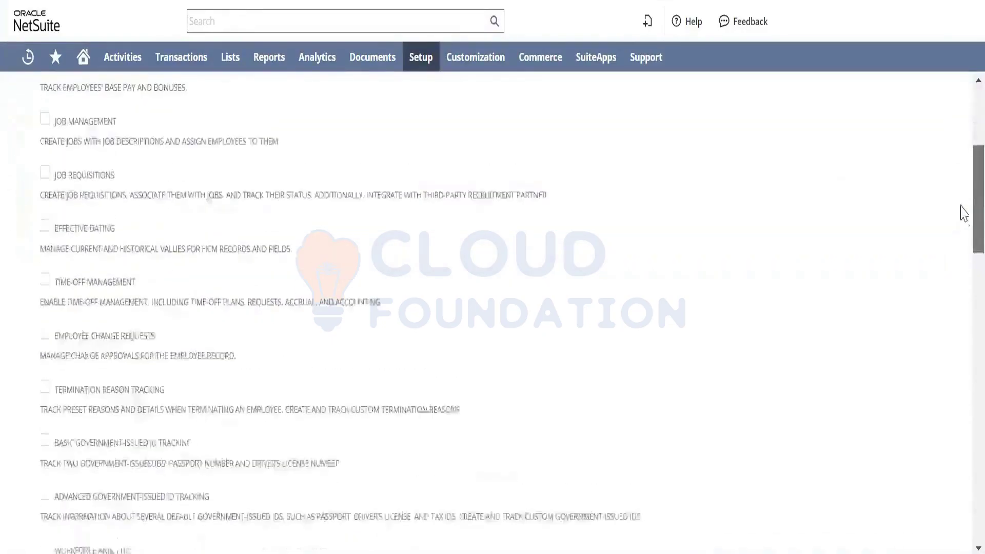
# - Finish skimming the Employees features and review the SuiteCloud features from SuiteBuilder and SuiteScript through SuiteFlow and SuiteGL
pyautogui.scroll(-1, 963, 169)
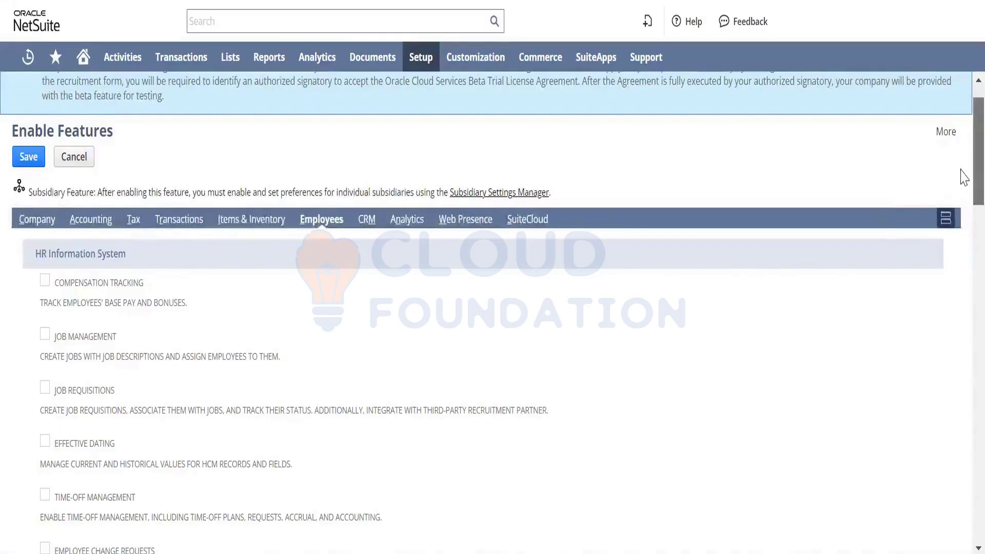
pyautogui.moveTo(964, 177)
pyautogui.mouseDown()
pyautogui.moveTo(962, 336)
pyautogui.moveTo(964, 171)
pyautogui.mouseUp()
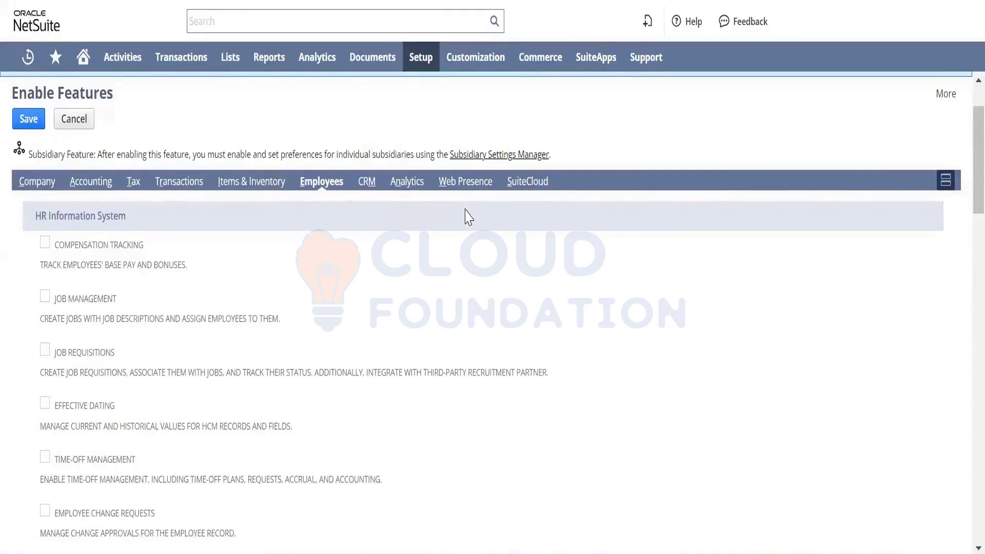
pyautogui.click(541, 186)
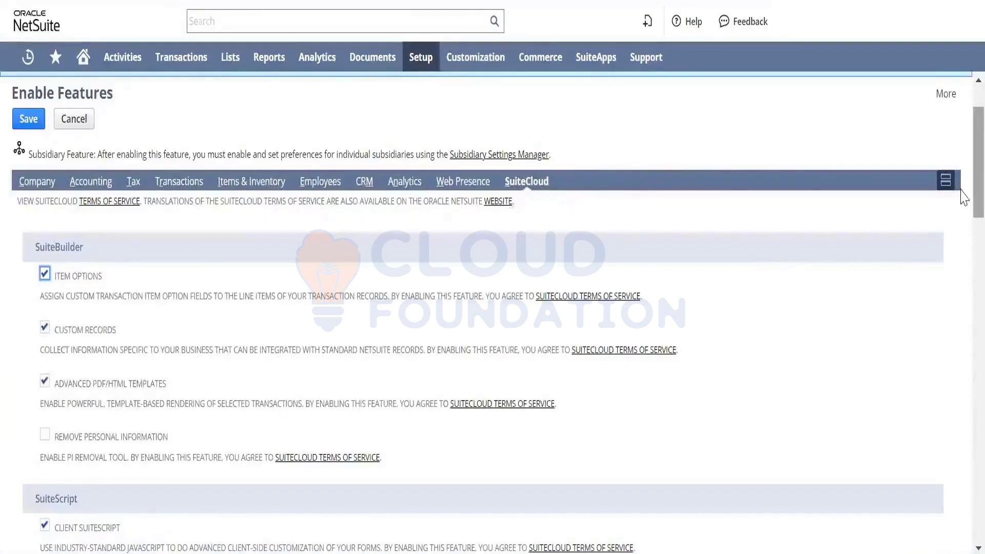
pyautogui.scroll(-3, 965, 205)
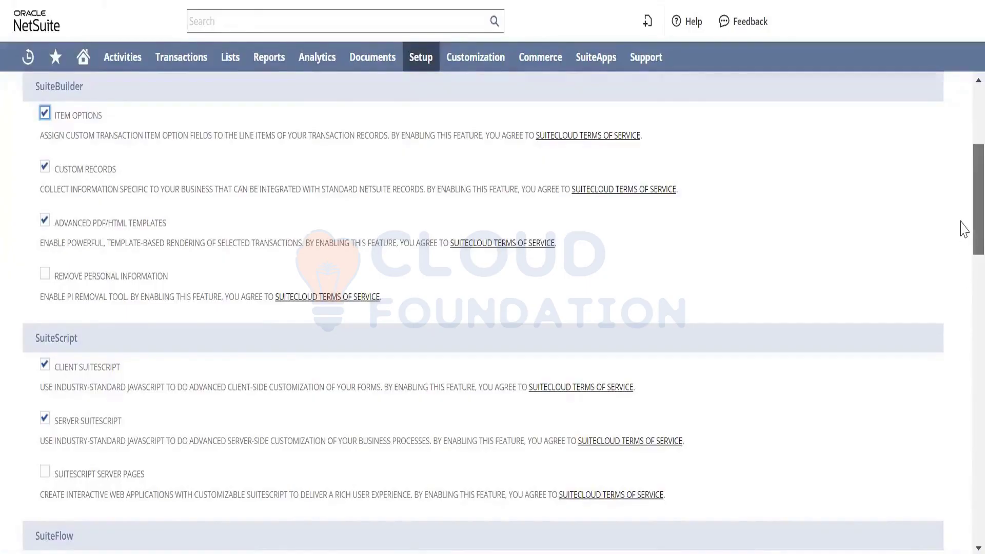
pyautogui.scroll(-2, 964, 230)
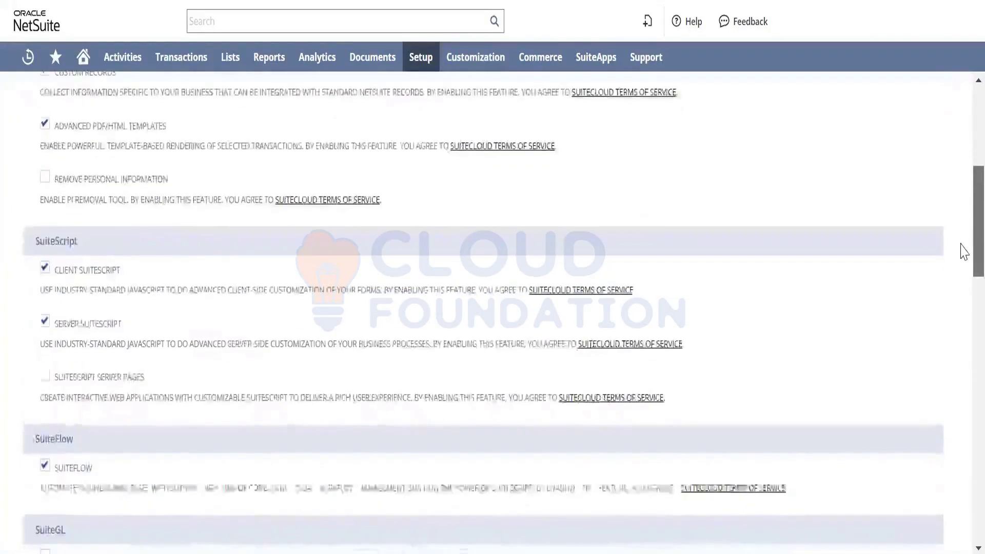
pyautogui.scroll(-2, 962, 267)
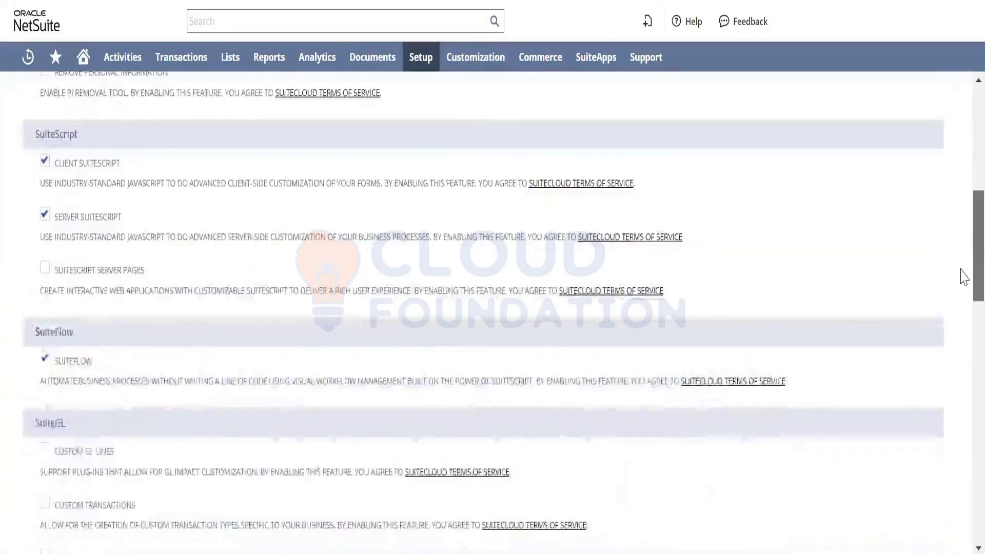
pyautogui.scroll(8, 964, 278)
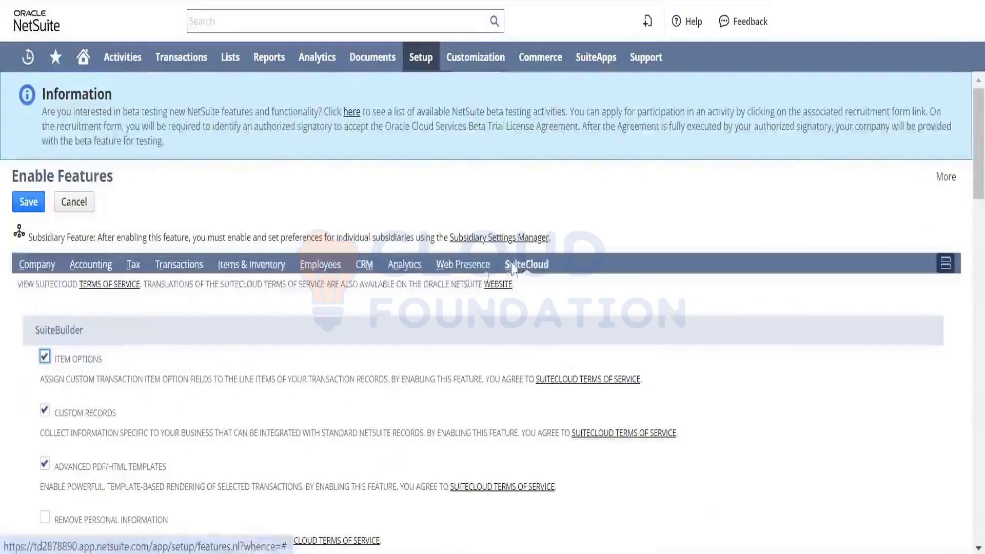
# - Show the Web Presence features and highlight the whole Advanced Web Reports description in the Web Site section
pyautogui.click(474, 265)
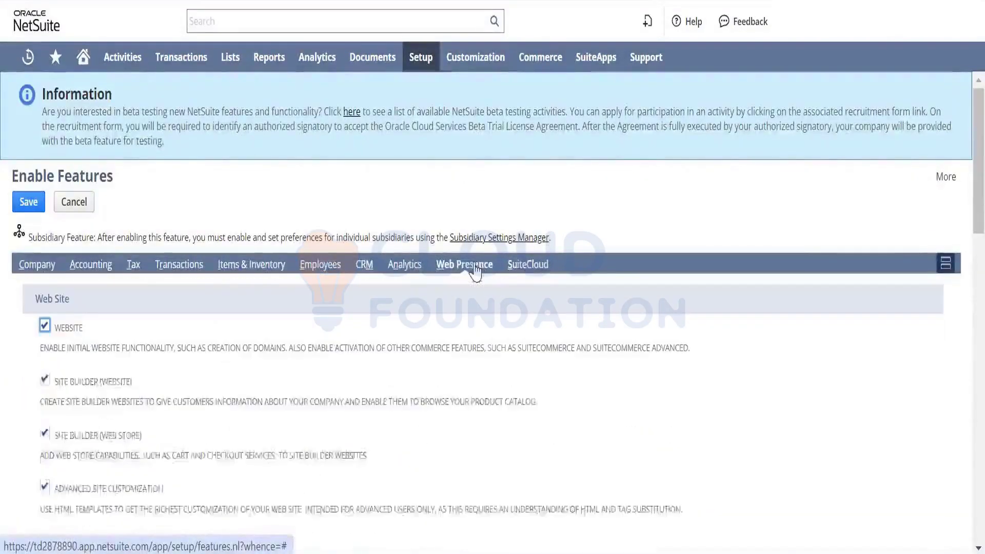
pyautogui.click(515, 268)
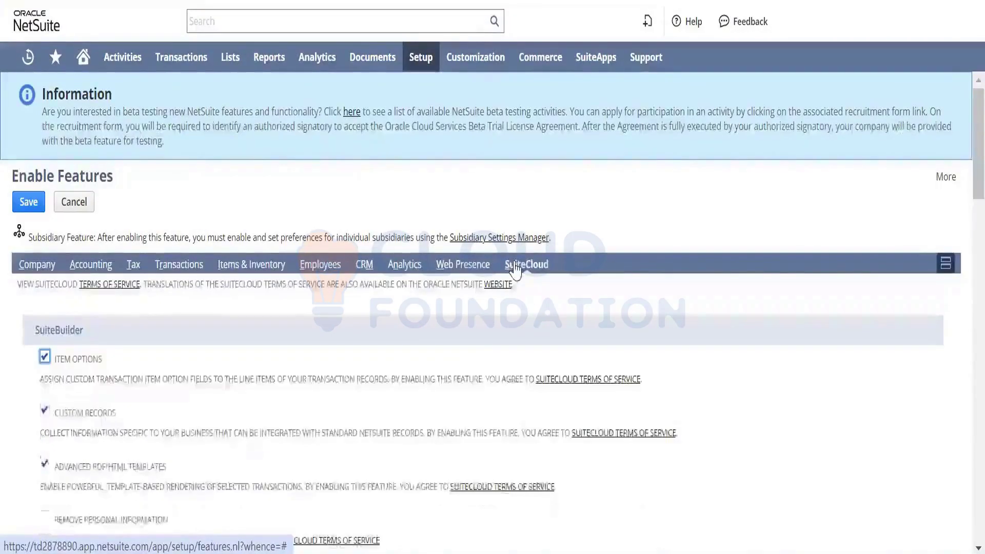
pyautogui.click(477, 268)
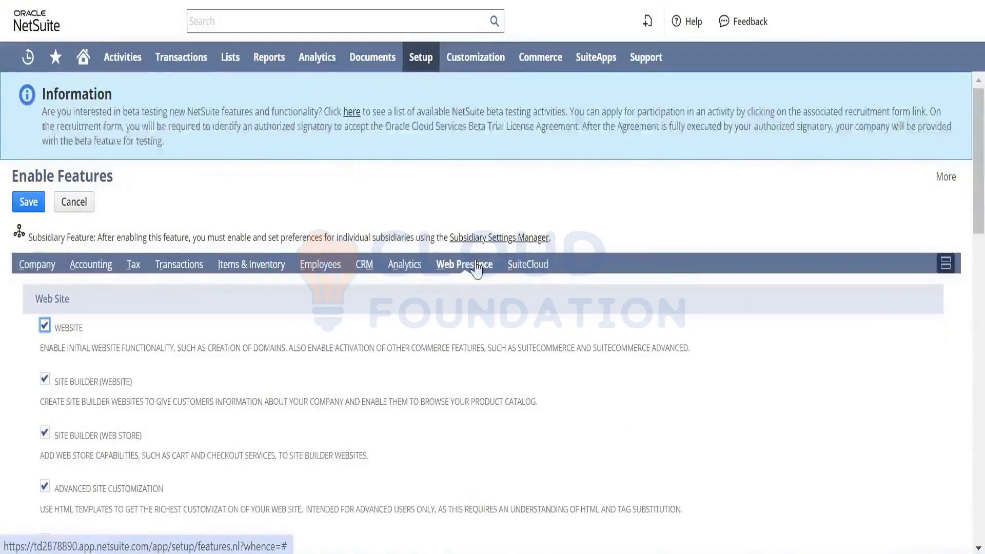
pyautogui.scroll(-2, 964, 220)
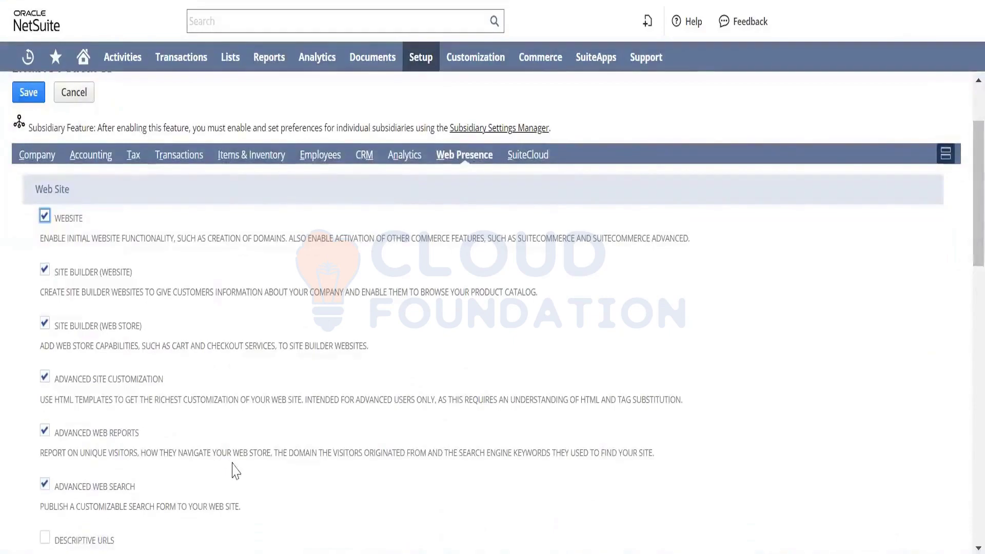
pyautogui.doubleClick(116, 440)
pyautogui.tripleClick(115, 442)
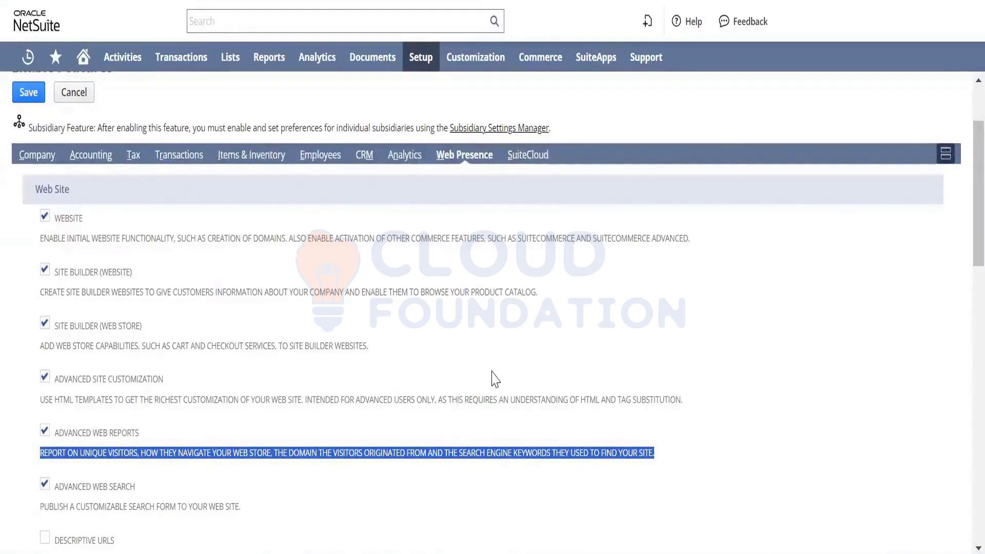
# - Show the Analytics features and review the sections from Dashboards through Intelligent Suite
pyautogui.click(412, 156)
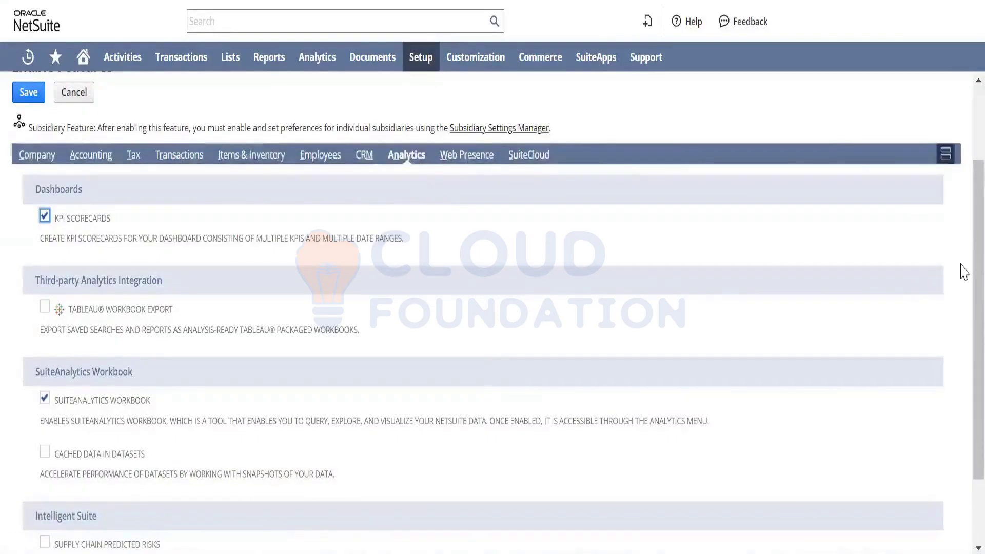
pyautogui.scroll(-2, 965, 270)
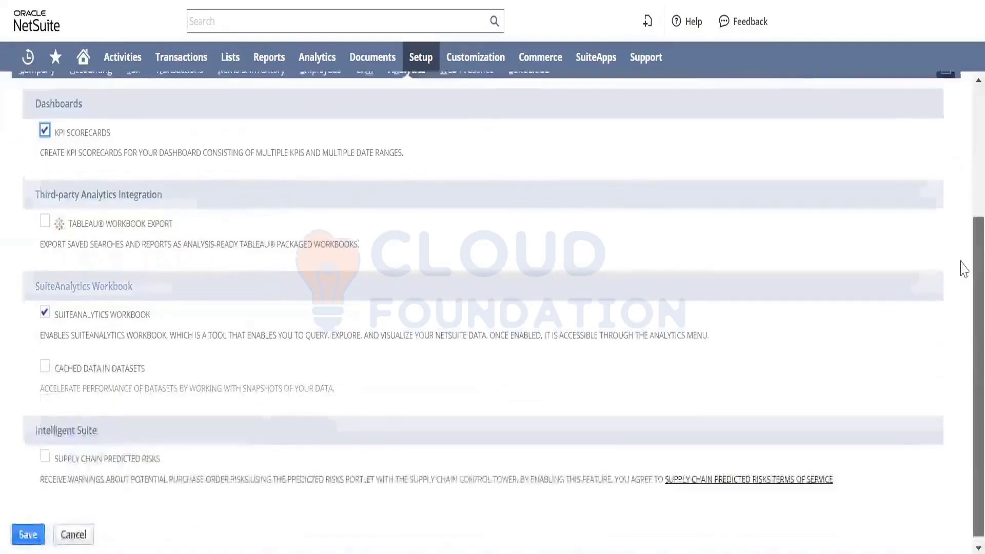
pyautogui.scroll(3, 962, 266)
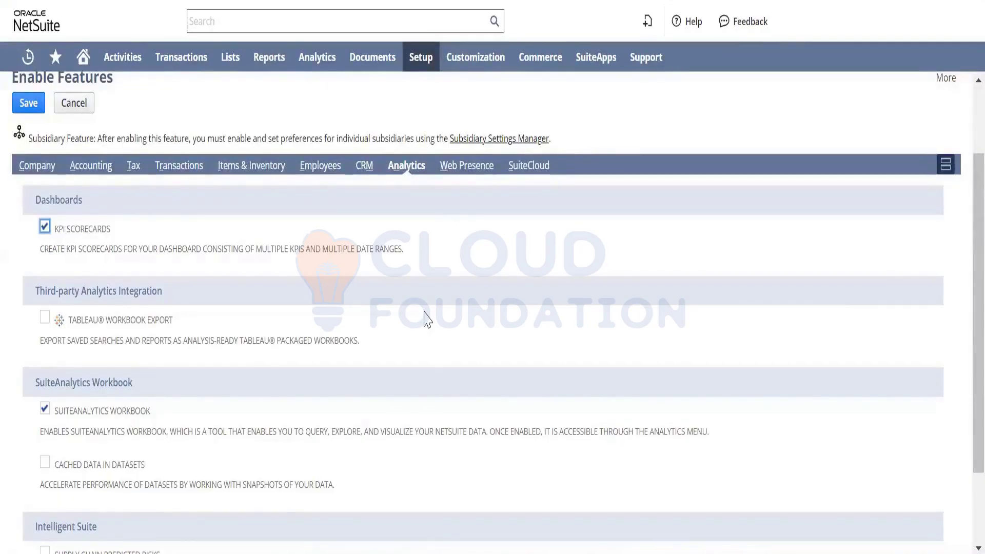
pyautogui.moveTo(269, 57)
pyautogui.moveTo(295, 234)
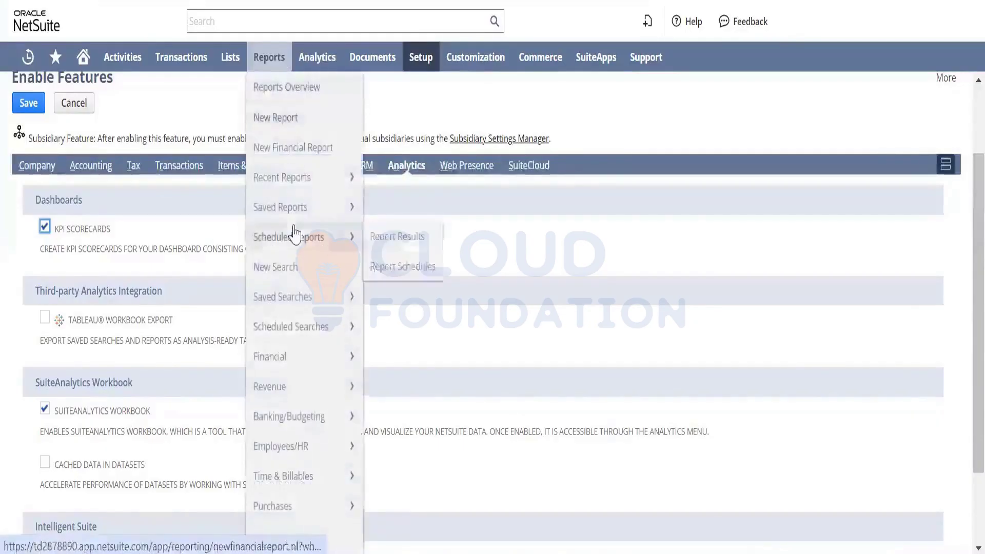
pyautogui.moveTo(307, 300)
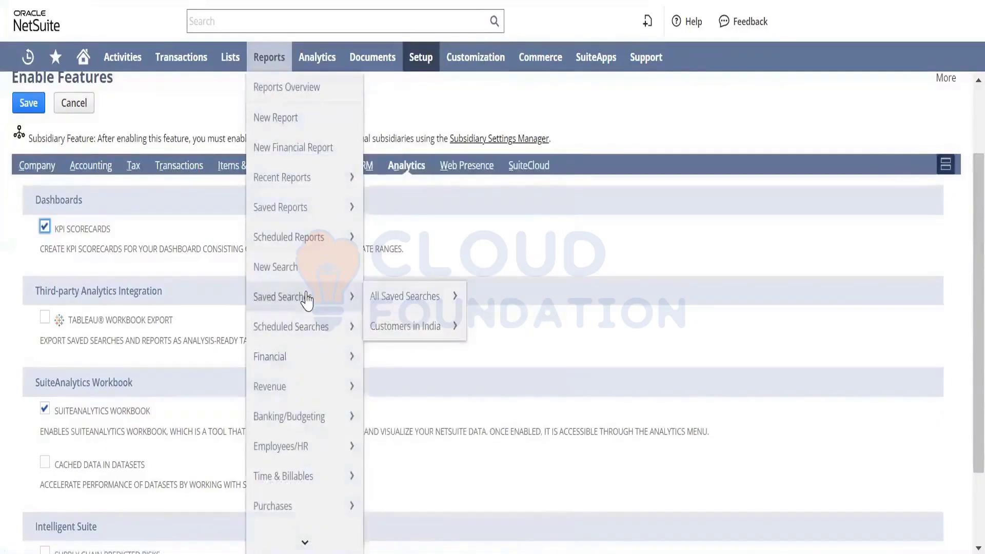
pyautogui.moveTo(307, 472)
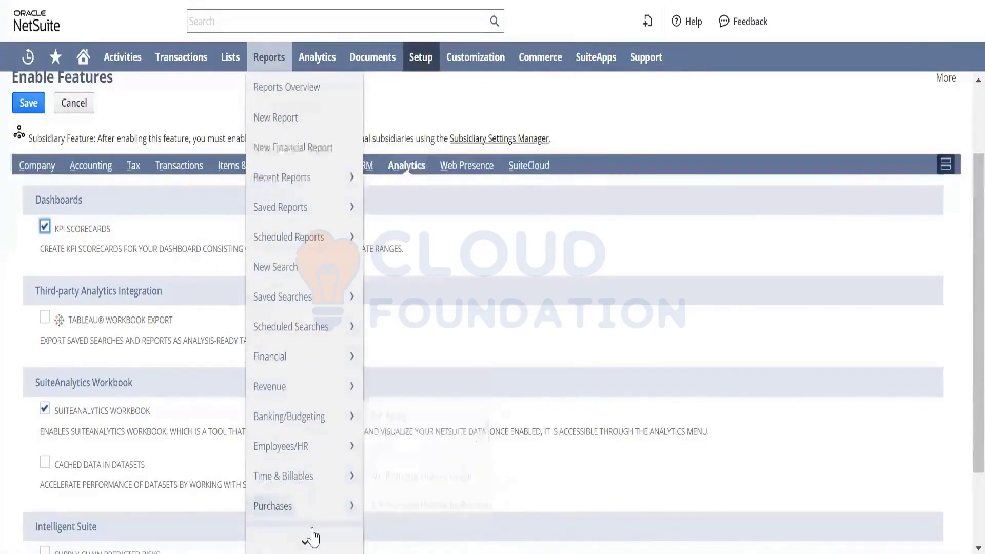
pyautogui.moveTo(312, 538)
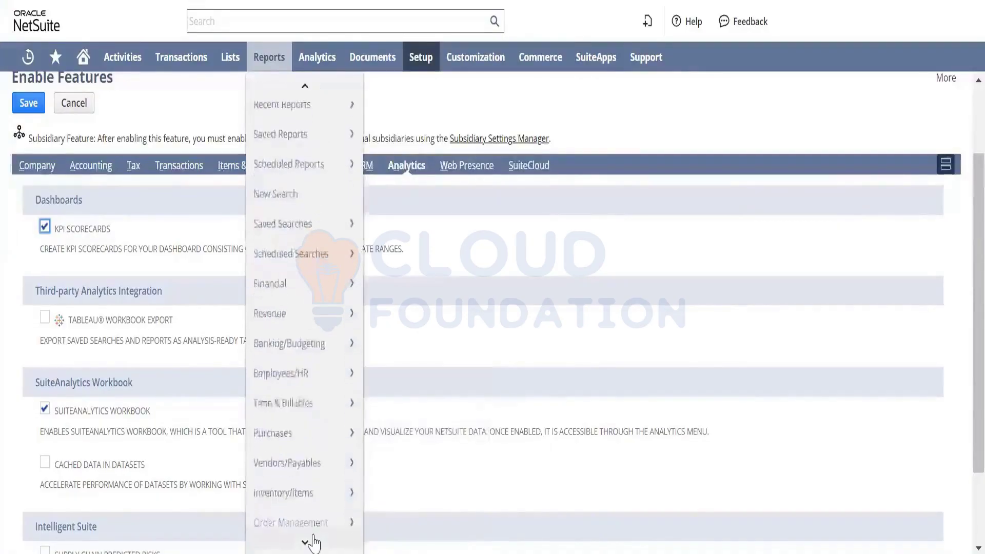
pyautogui.moveTo(320, 416)
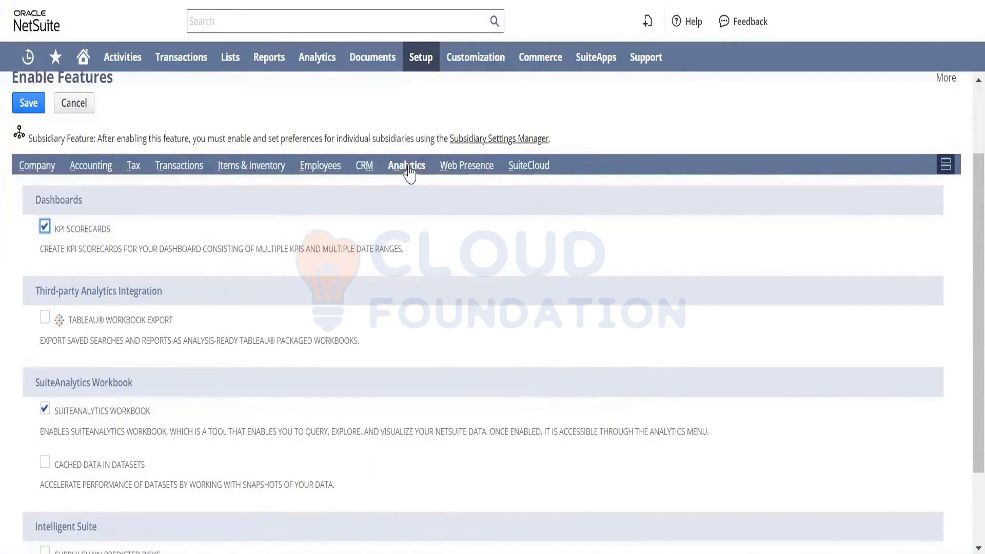
# - Open the main Analytics page in a new browser tab and dismiss the SuiteAnalytics Workbook learning pop-up
pyautogui.rightClick(323, 62)
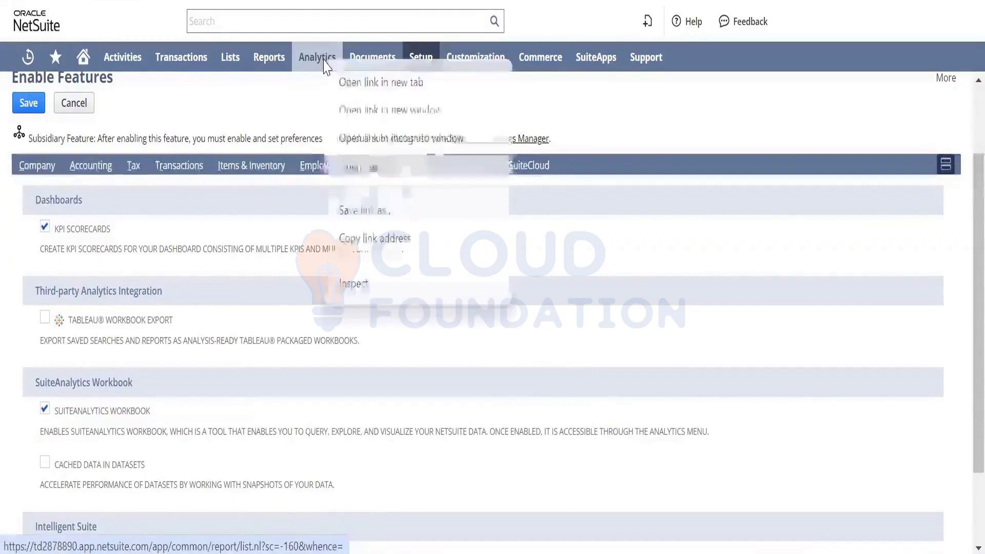
pyautogui.click(353, 83)
pyautogui.moveTo(373, 57)
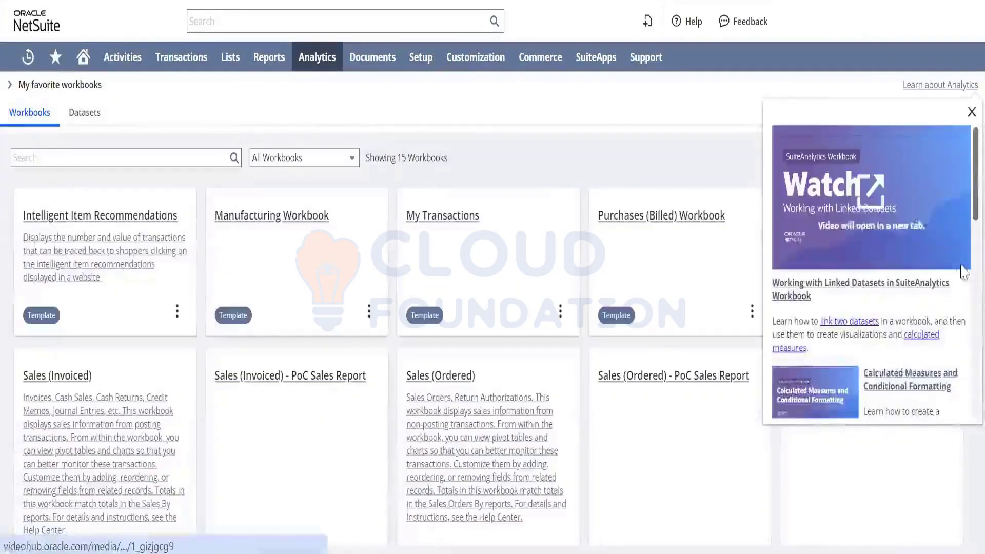
pyautogui.click(972, 112)
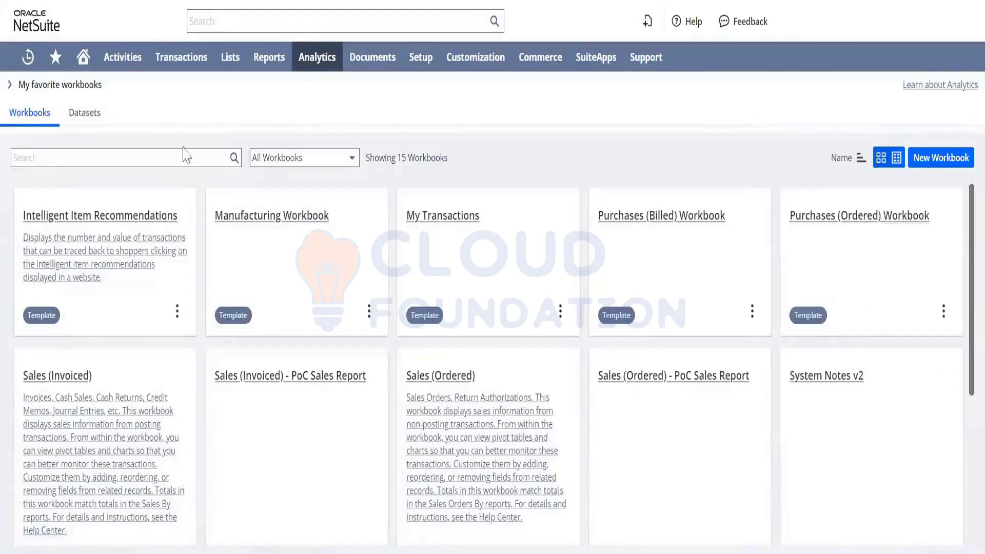
# - Show the list of datasets and create a new dataset with Account as its root record type
pyautogui.click(81, 125)
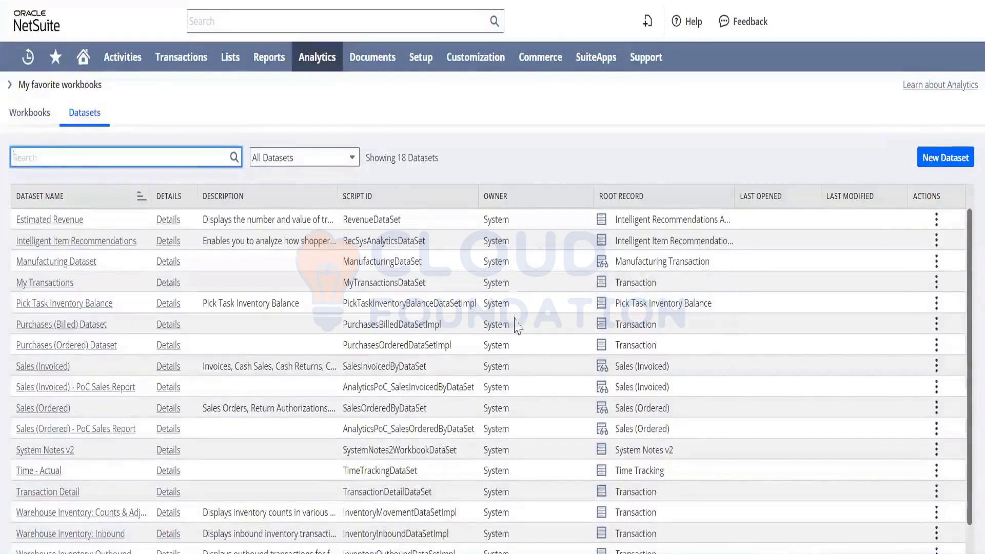
pyautogui.tripleClick(433, 158)
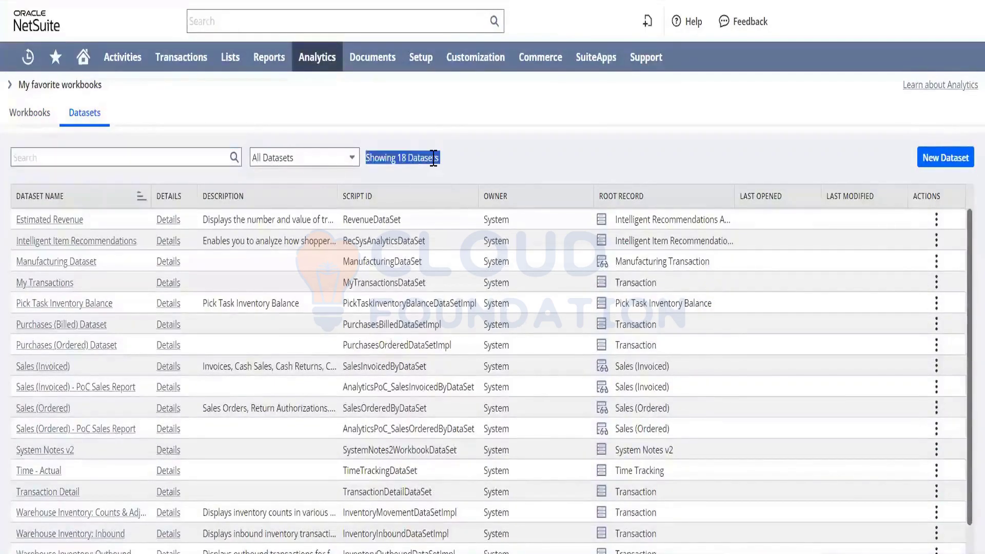
pyautogui.click(930, 163)
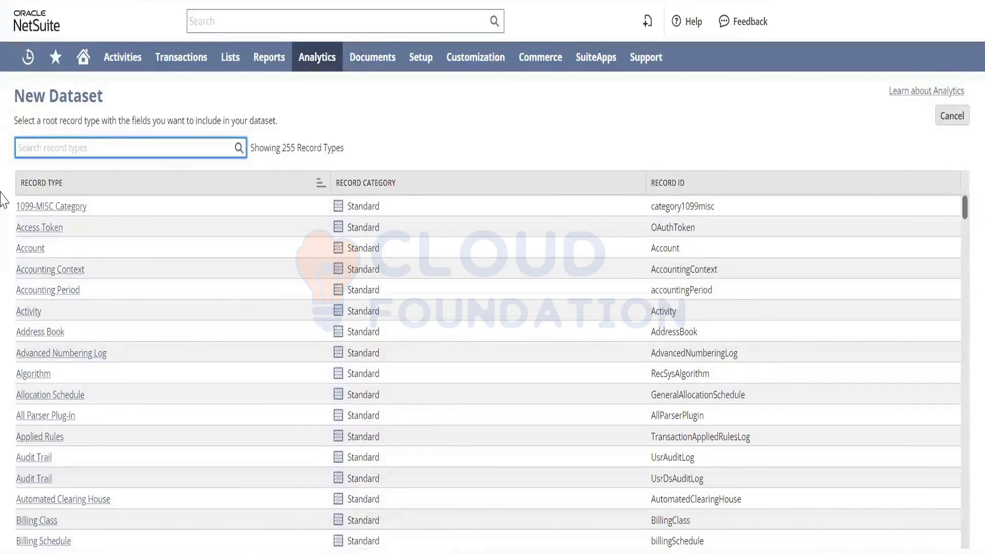
pyautogui.click(31, 251)
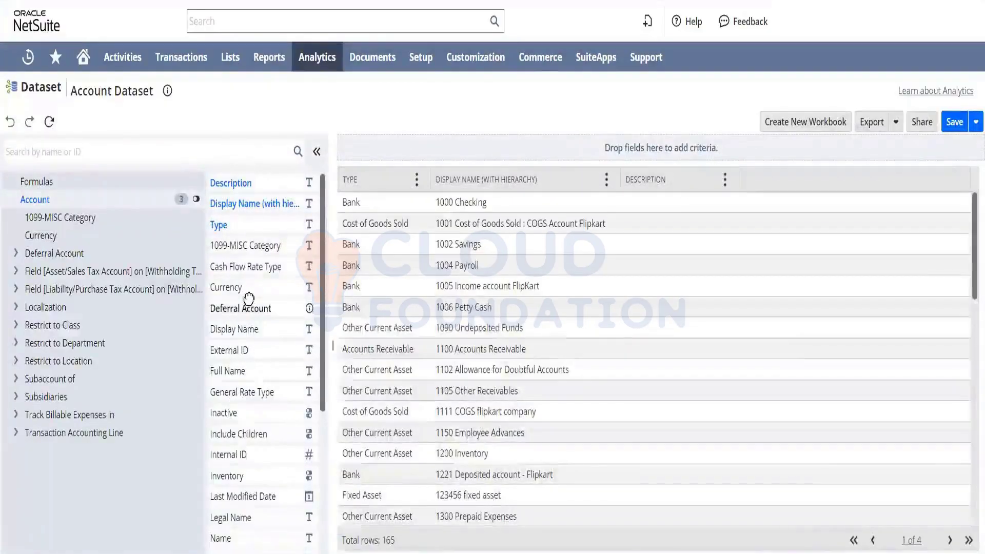
# - Add the Deferral Account, Full Name, Include Children and Last Modified Date fields as columns in the Account dataset
pyautogui.moveTo(248, 299); pyautogui.dragTo(639, 256)
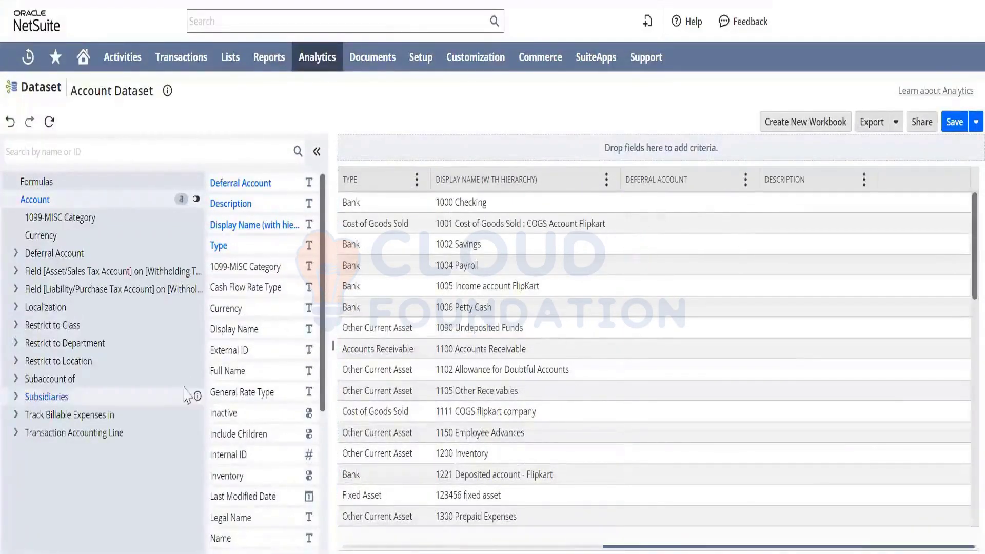
pyautogui.moveTo(229, 371); pyautogui.dragTo(747, 202)
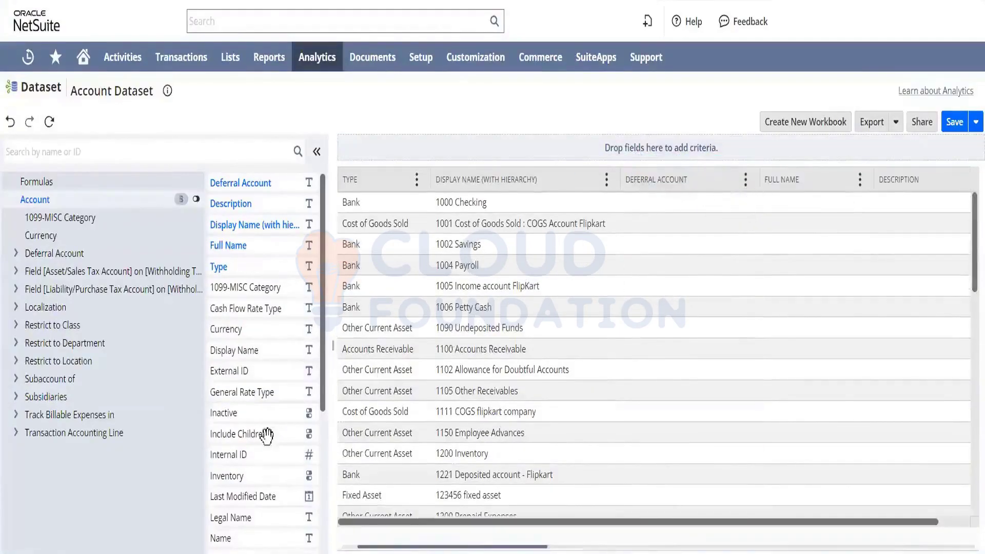
pyautogui.moveTo(266, 435); pyautogui.dragTo(810, 183)
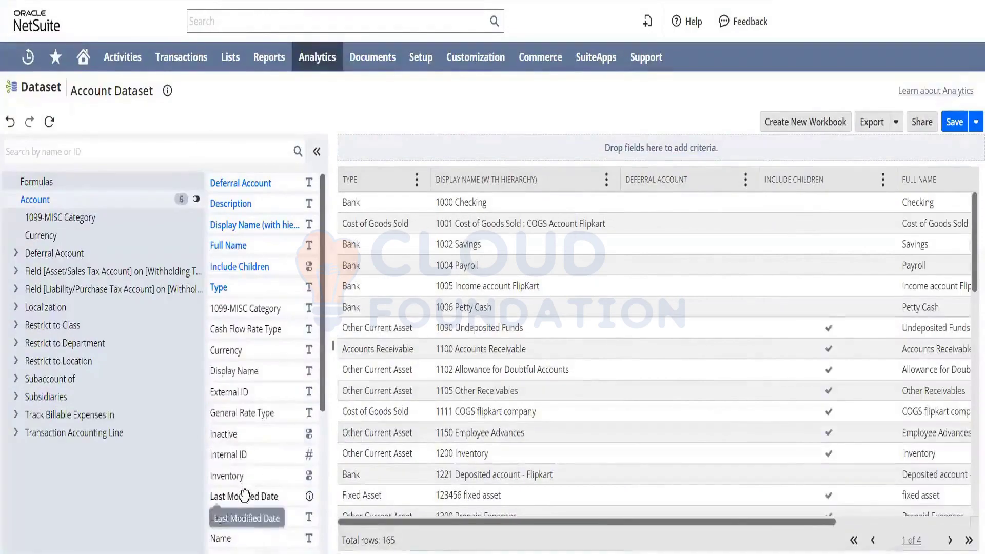
pyautogui.moveTo(245, 496); pyautogui.dragTo(671, 183)
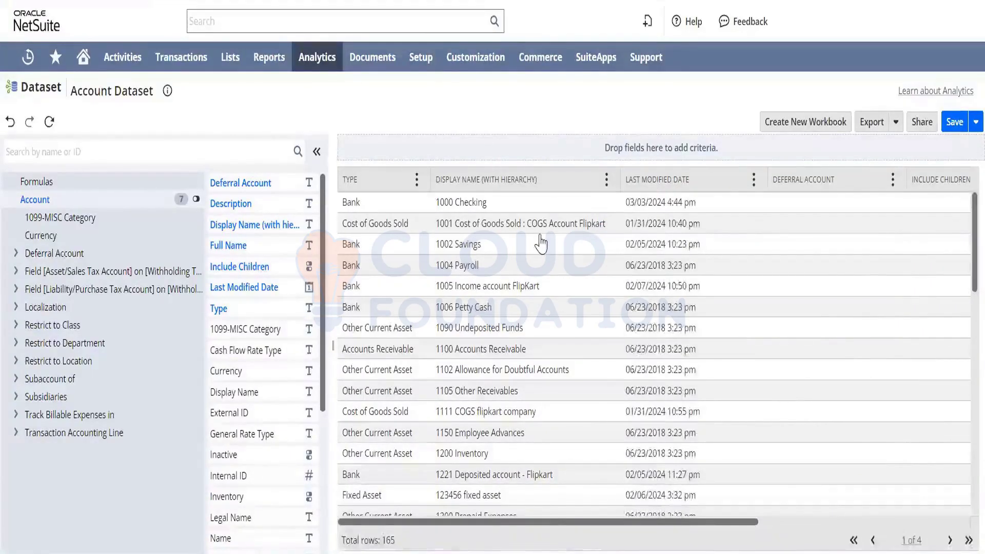
# - Export the Account dataset's data to a CSV file and open the downloaded file in a maximized Excel window
pyautogui.click(897, 122)
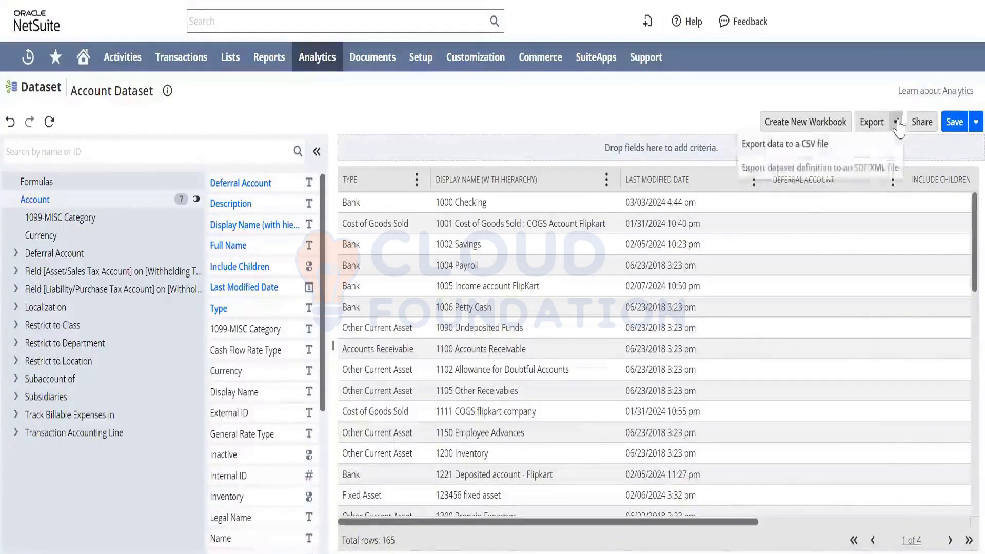
pyautogui.click(840, 153)
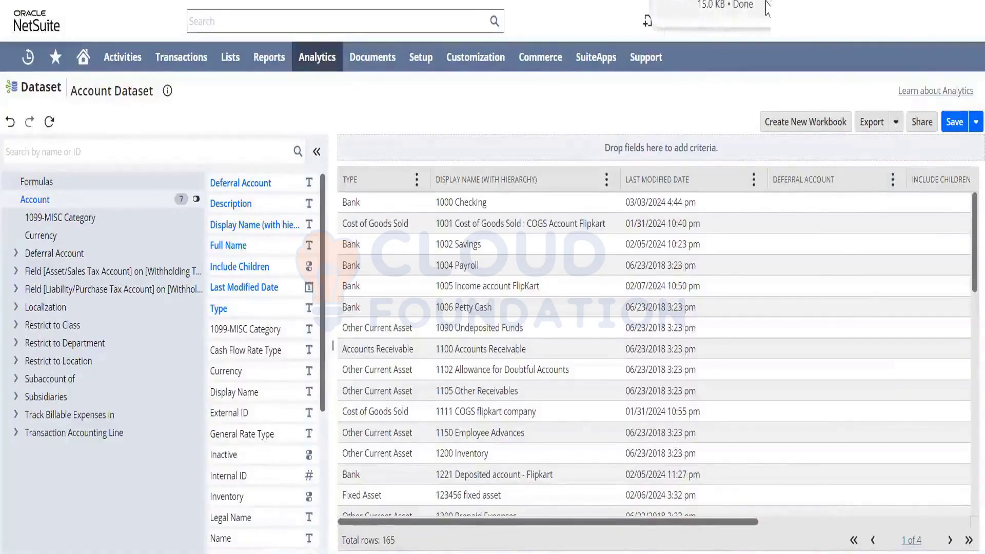
pyautogui.click(729, 8)
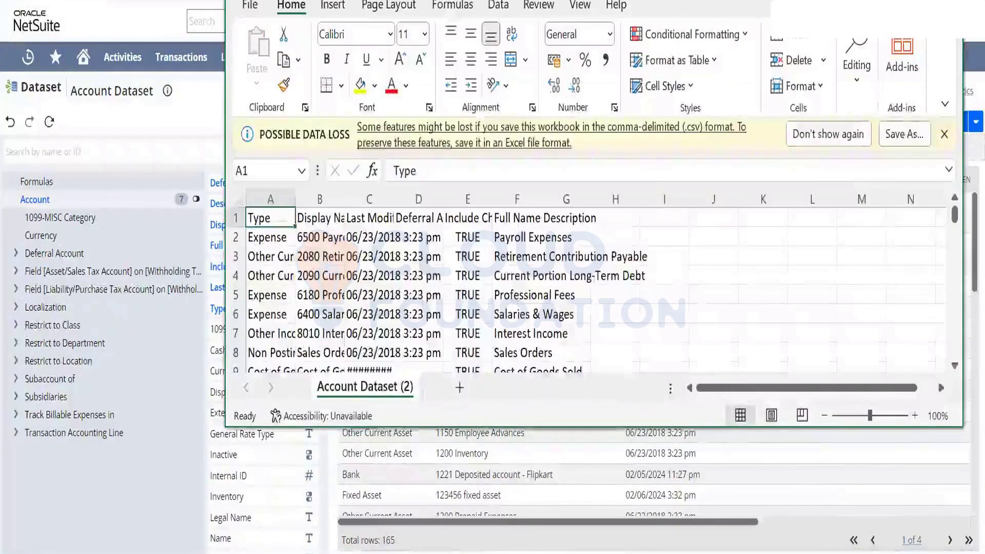
pyautogui.click(910, 1)
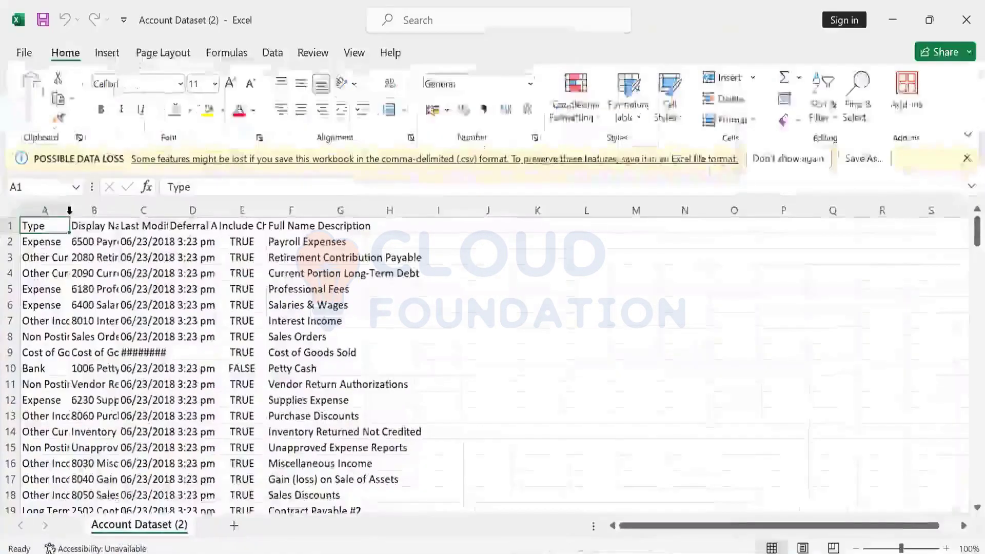
# - Fit the Type column's width to its contents and review the exported field headers from Type through Description
pyautogui.doubleClick(68, 211)
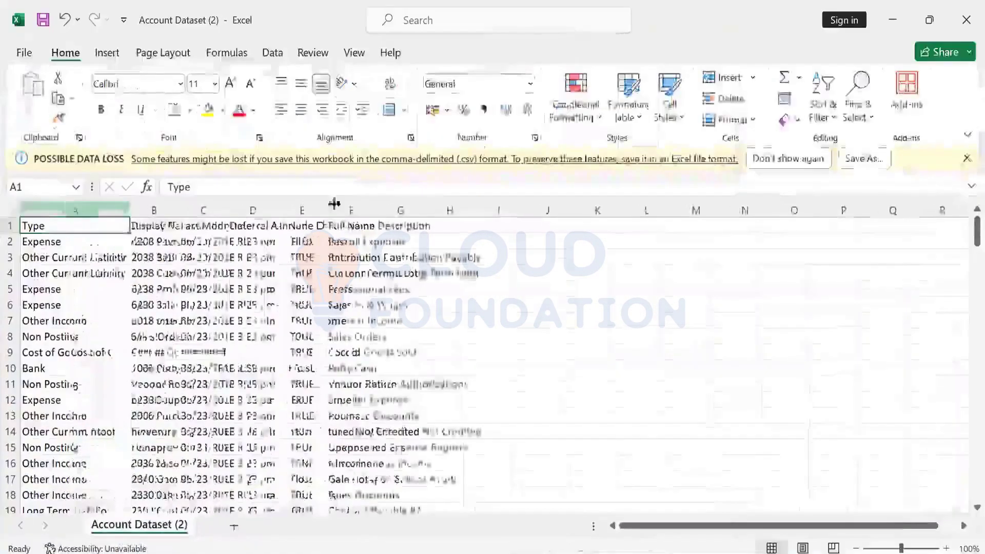
pyautogui.press('Right')
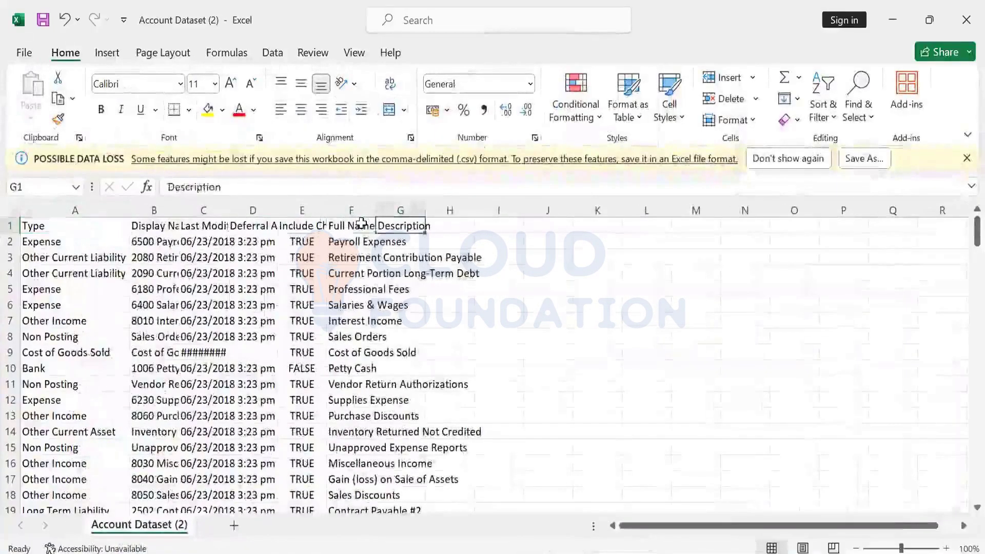
pyautogui.press('Left')
pyautogui.press('Left')
pyautogui.press('Left')
pyautogui.press('Left')
pyautogui.press('Left')
pyautogui.press('Left')
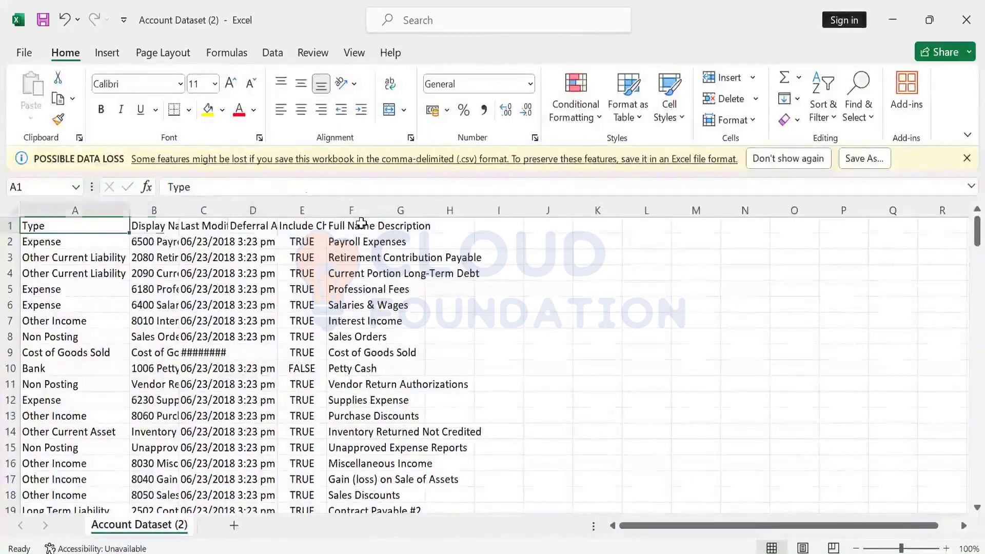
pyautogui.press('Right')
pyautogui.press('Right')
pyautogui.press('Right')
pyautogui.press('Right')
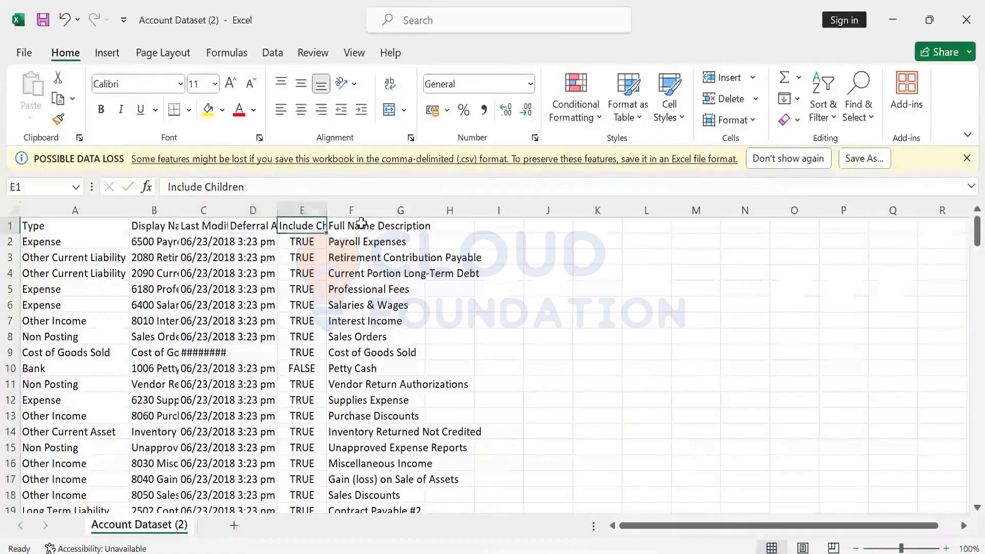
pyautogui.press('Left')
pyautogui.press('Left')
pyautogui.press('Left')
pyautogui.press('Left')
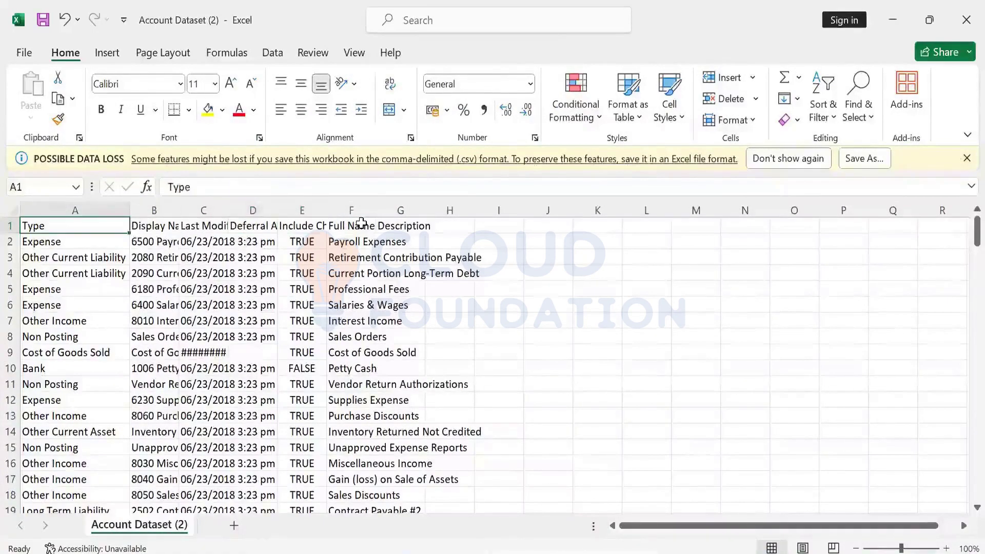
# - Close the exported CSV file in Excel and return to the Account dataset in NetSuite
pyautogui.click(966, 20)
pyautogui.click(519, 308)
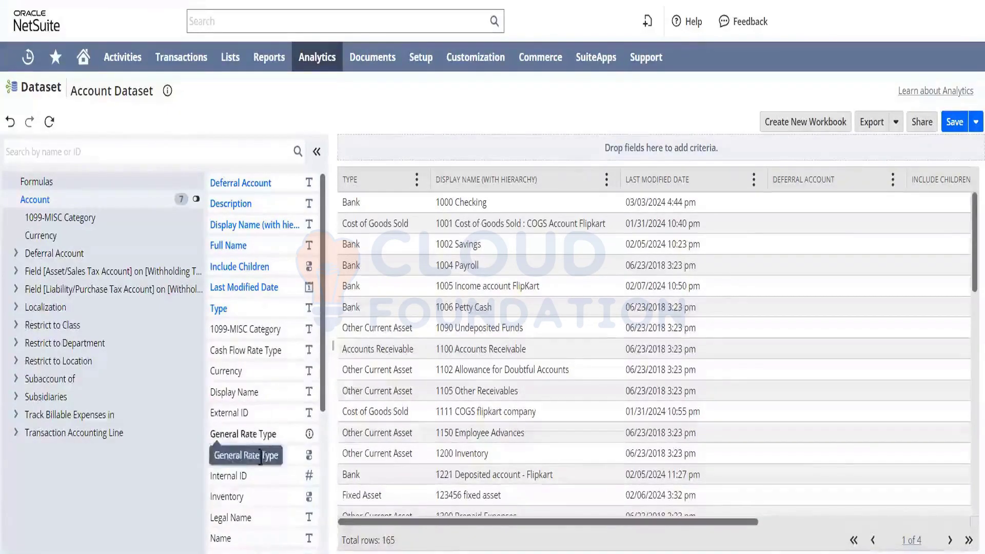
# - Filter the Account dataset with an Internal ID criterion set to greater than 1
pyautogui.moveTo(260, 476); pyautogui.dragTo(570, 145)
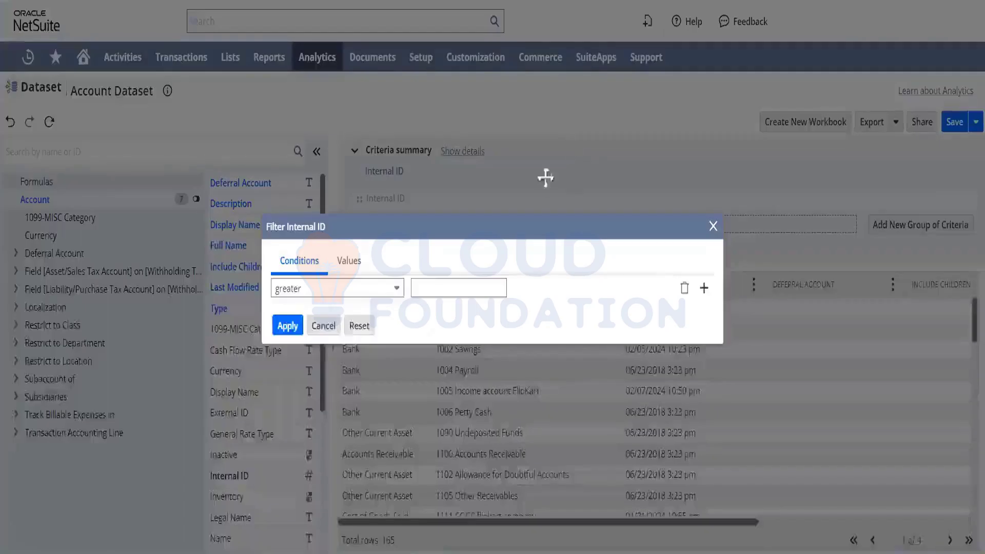
pyautogui.click(440, 294)
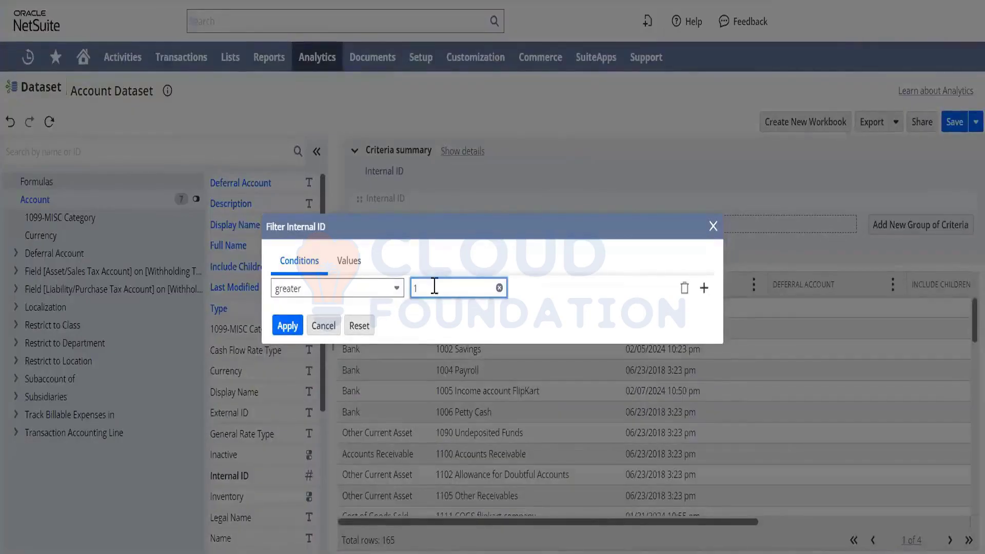
pyautogui.click(288, 326)
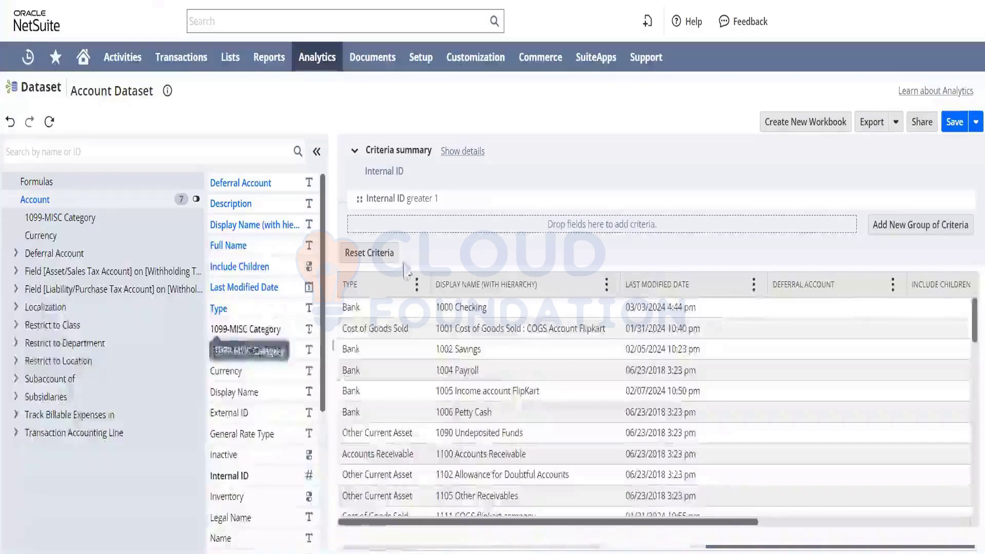
pyautogui.moveTo(414, 202)
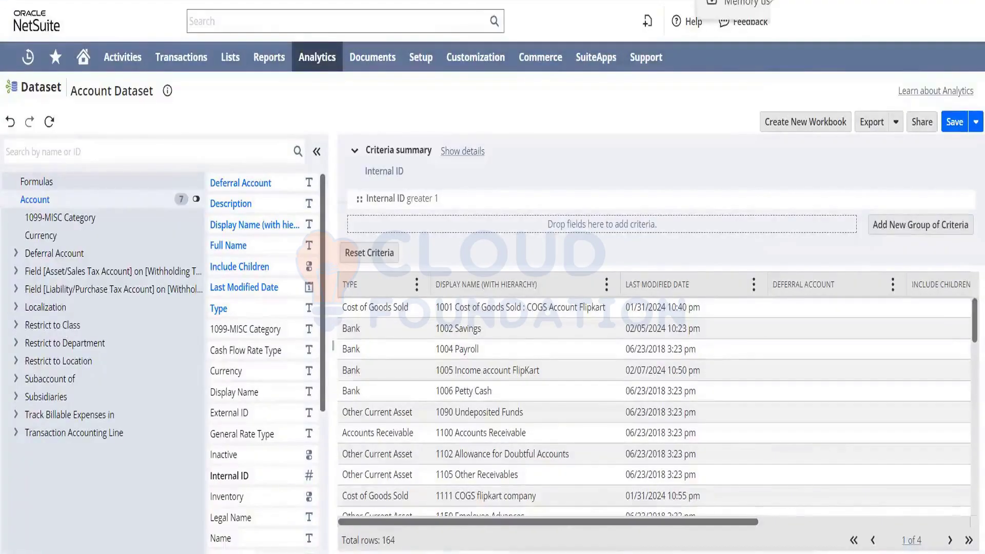
# - Close the Account dataset's browser tab, leaving the page without saving the changes
pyautogui.click(686, 22)
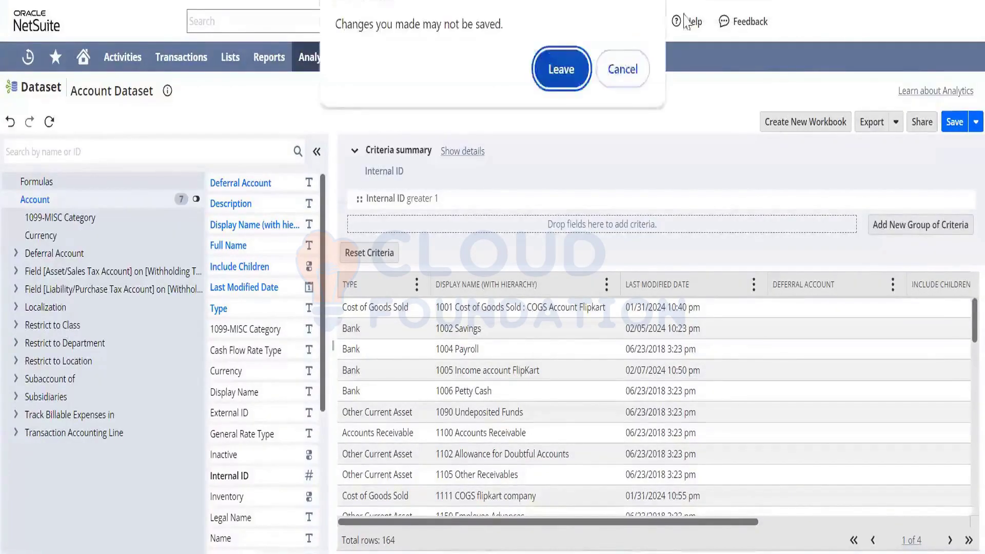
pyautogui.click(565, 75)
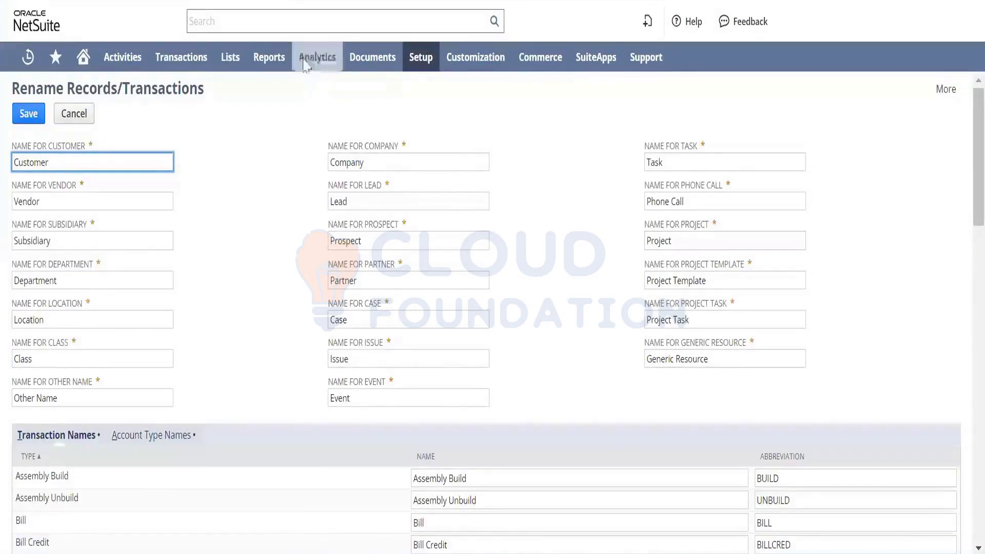
pyautogui.moveTo(659, 62)
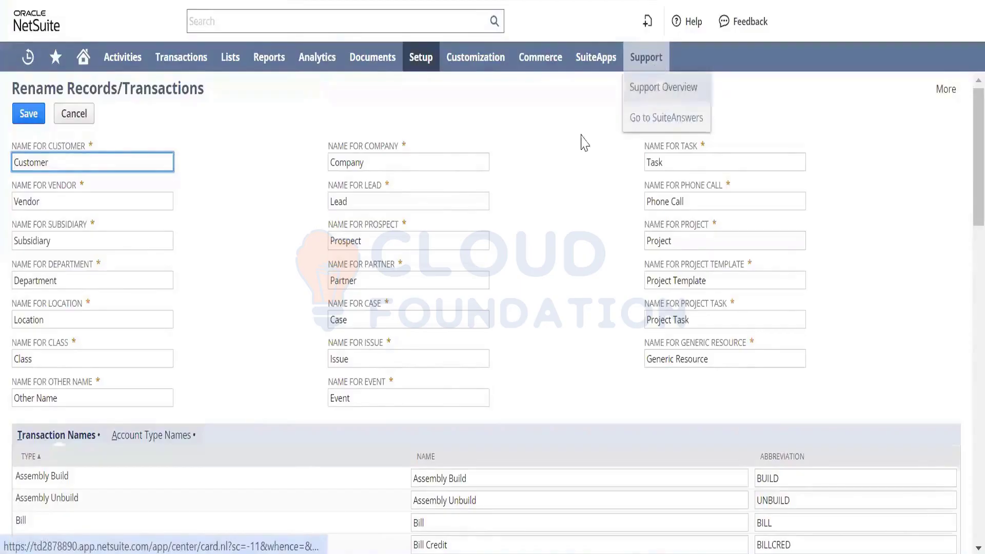